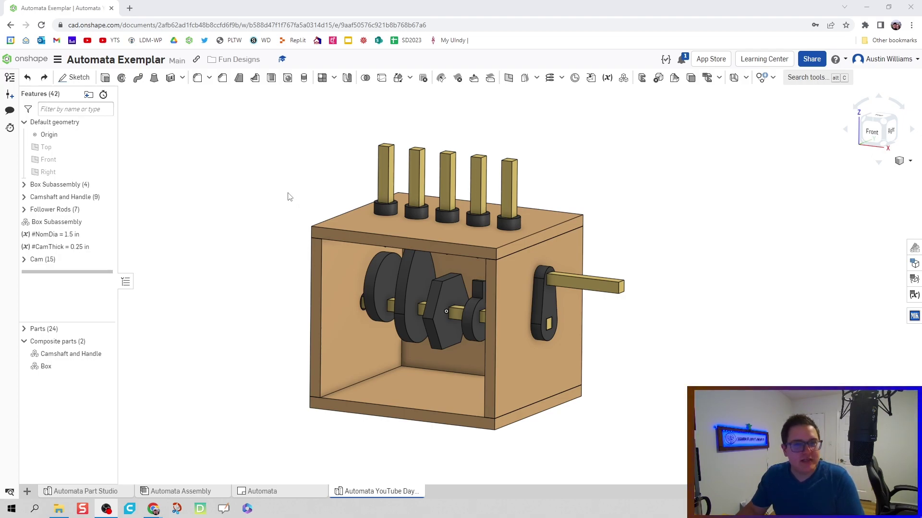
Toggle the Camshaft and Handle and Box composite parts' visibility until both are hidden
scroll(296, 195, "up", 2)
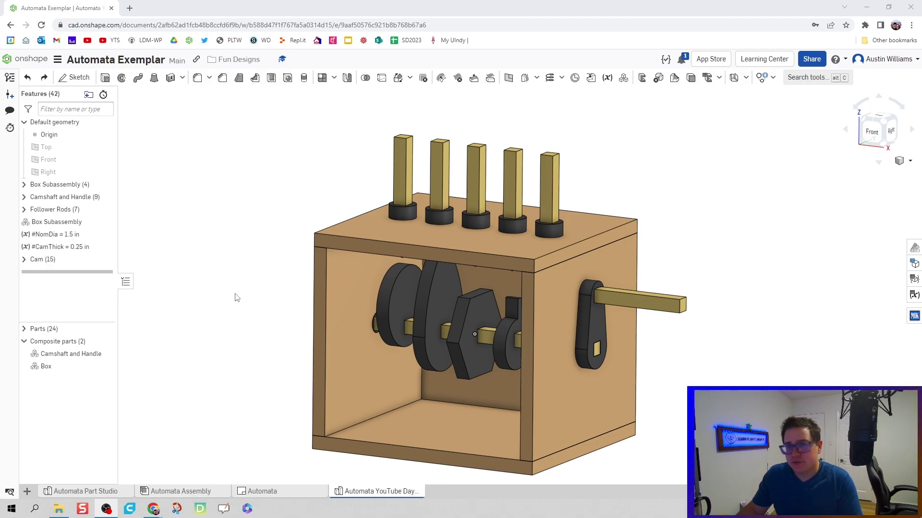
left_click(106, 354)
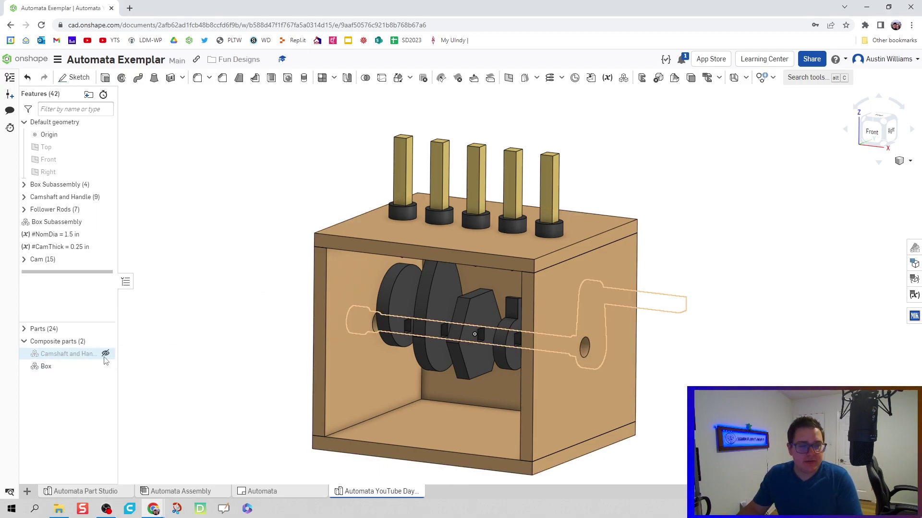
left_click(105, 366)
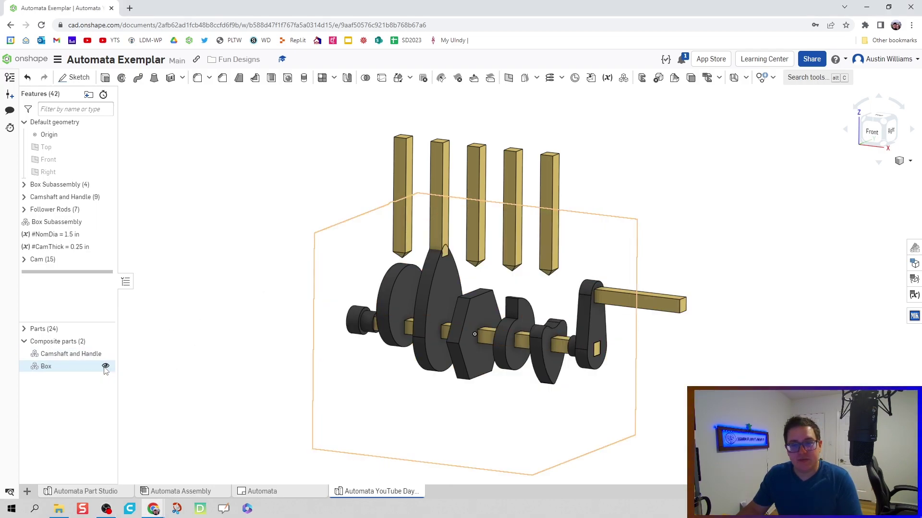
left_click(106, 367)
left_click(105, 367)
left_click(106, 367)
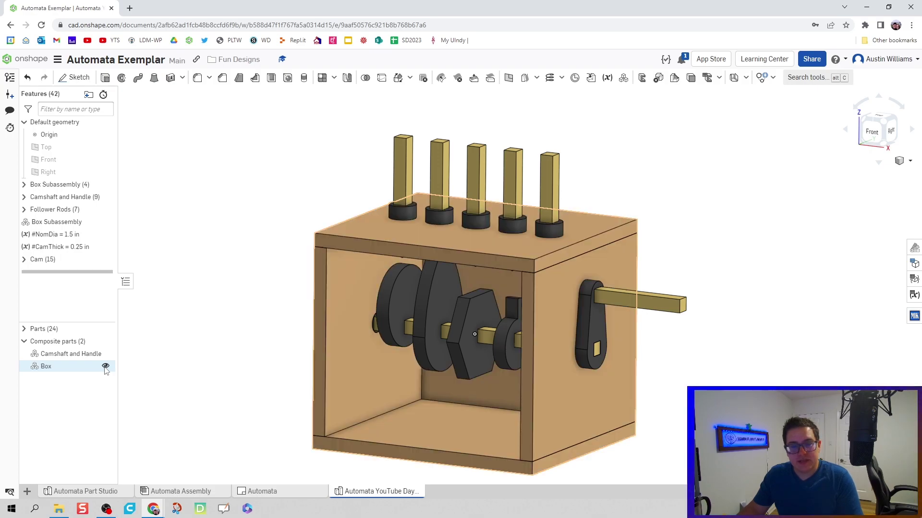
left_click(105, 354)
left_click(105, 367)
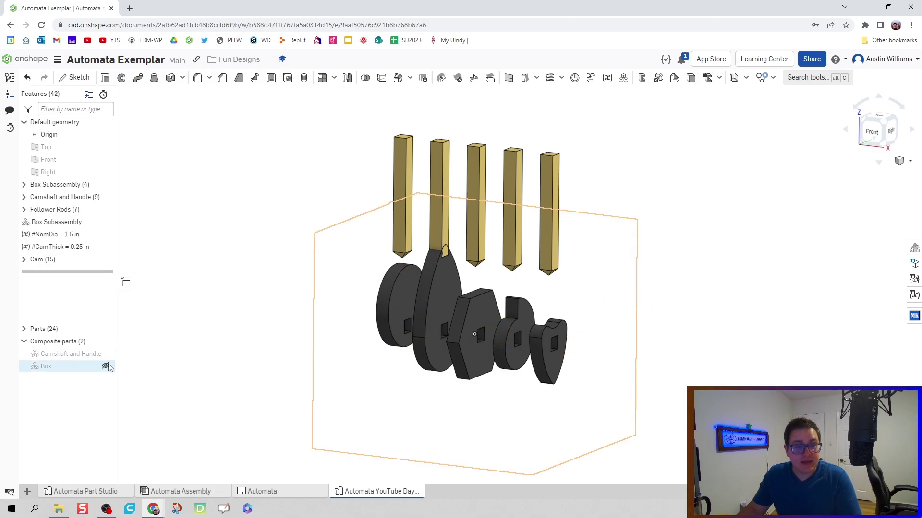
Show both composite parts and move the Camshaft and Handle feature below Cam (15)
left_click(106, 366)
left_click(105, 354)
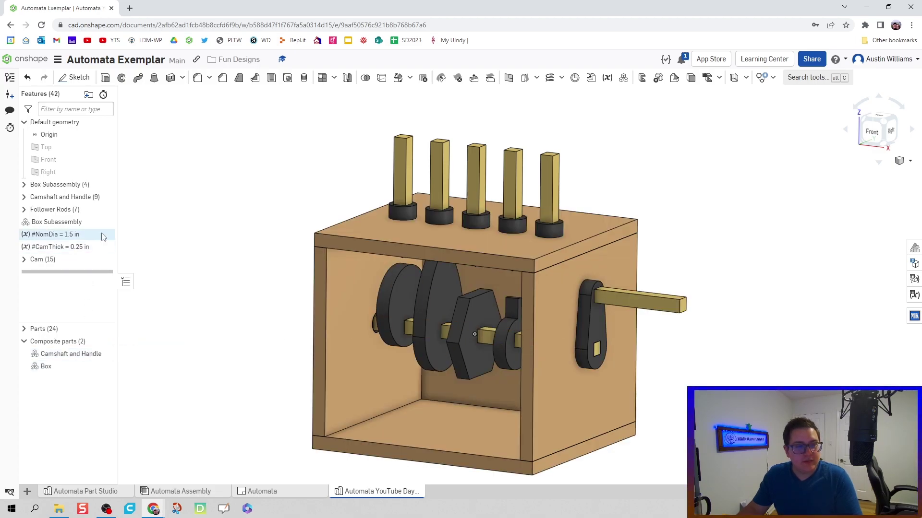
left_click(24, 197)
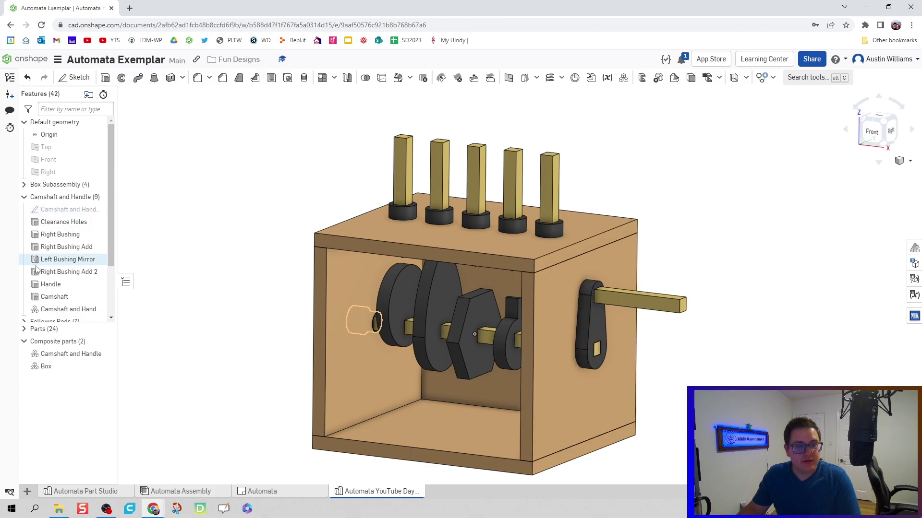
scroll(48, 250, "down", 3)
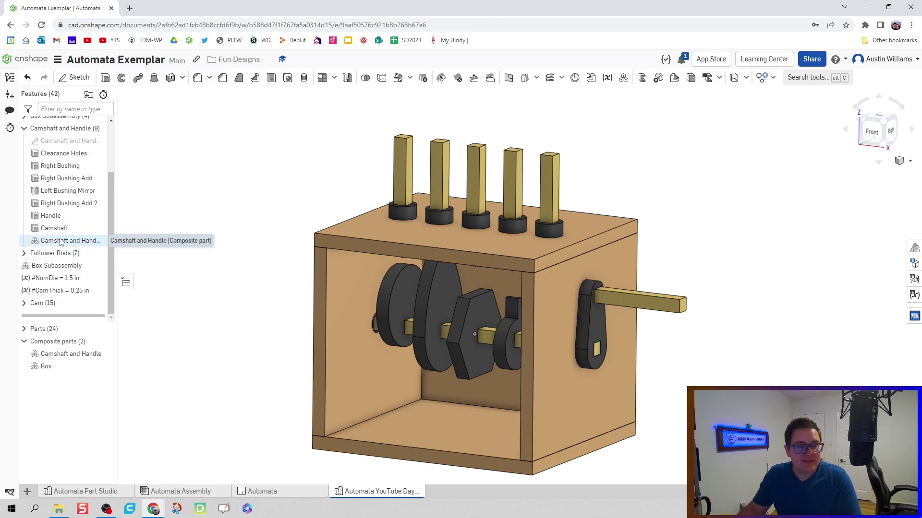
left_click_drag(61, 242, 56, 314)
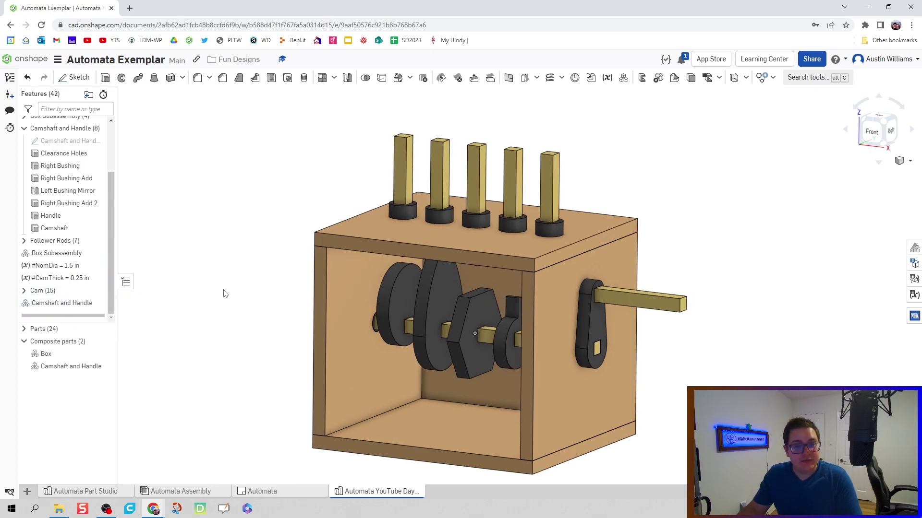
scroll(224, 293, "up", 3)
Add the Ecc, Pear, Hex, Snail and Heart cams to the Camshaft and Handle composite part
left_click(58, 304)
double_click(58, 305)
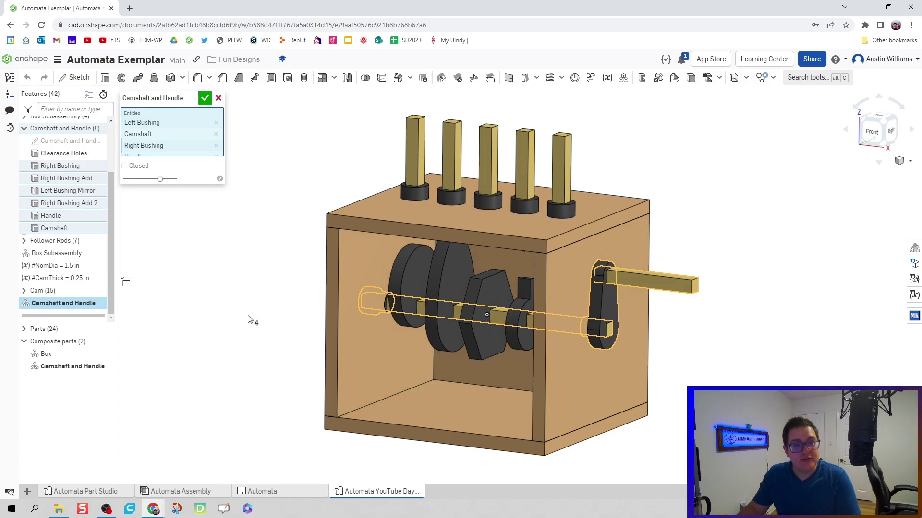
left_click(398, 277)
left_click(442, 272)
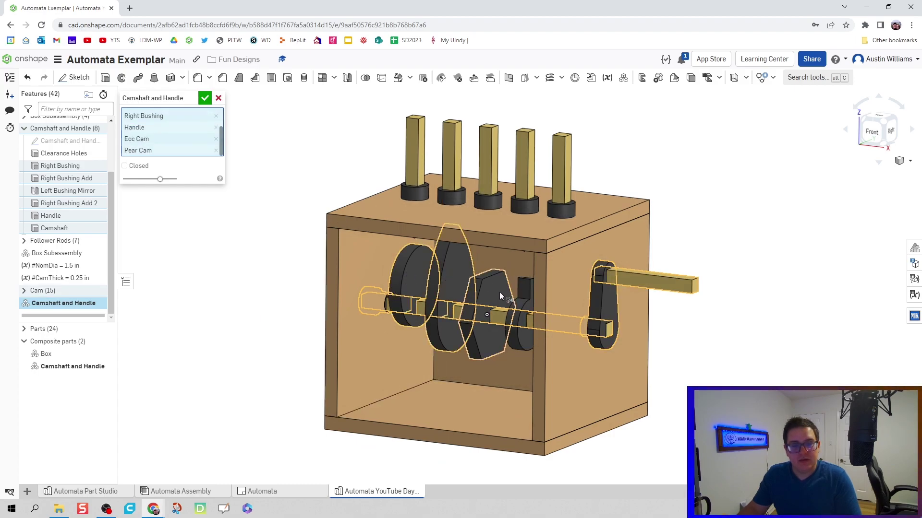
left_click(499, 292)
right_click_drag(499, 292, 525, 307)
left_click(524, 306)
left_click(566, 331)
left_click(204, 97)
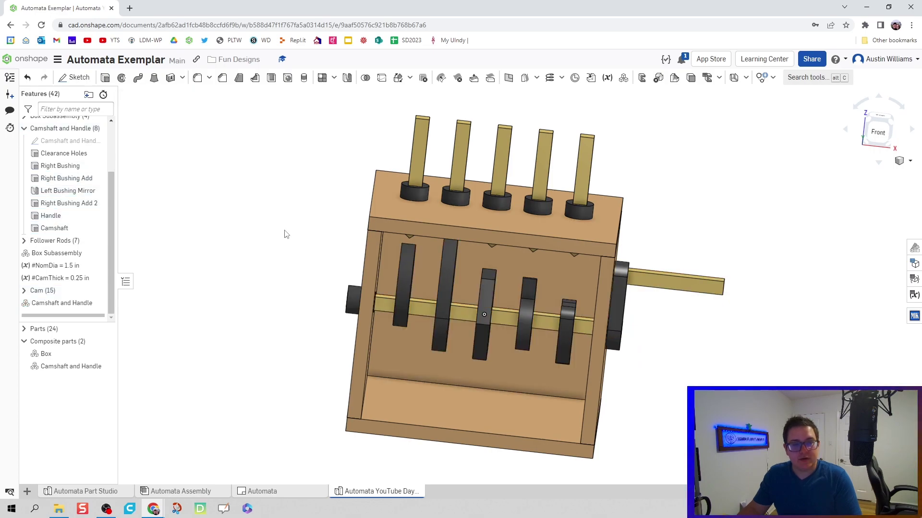
key("shift+7")
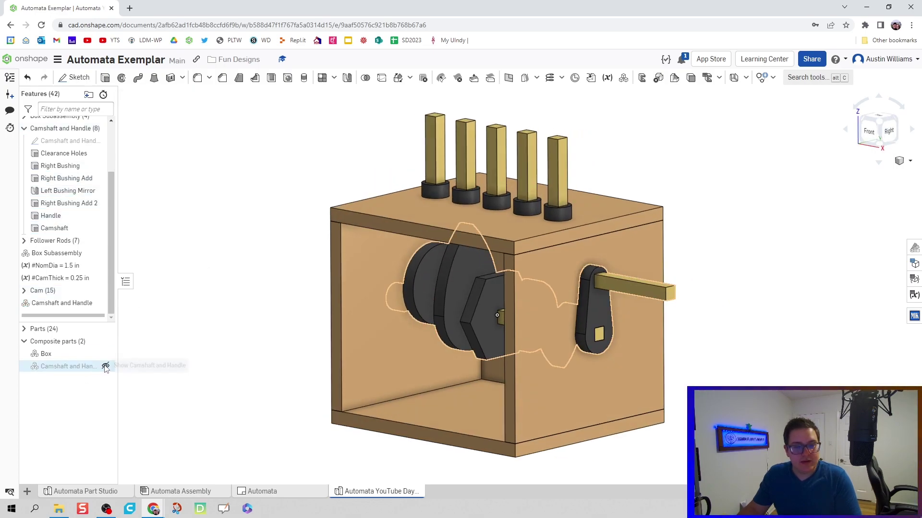
left_click(105, 367)
left_click(105, 366)
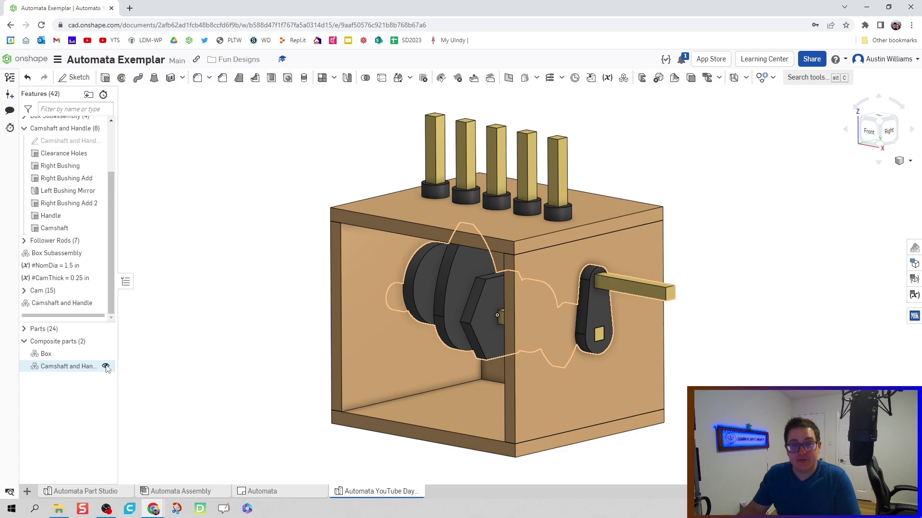
Rename the camshaft composite part to 'Camshaft, Cam, and Handle'
left_click(105, 367)
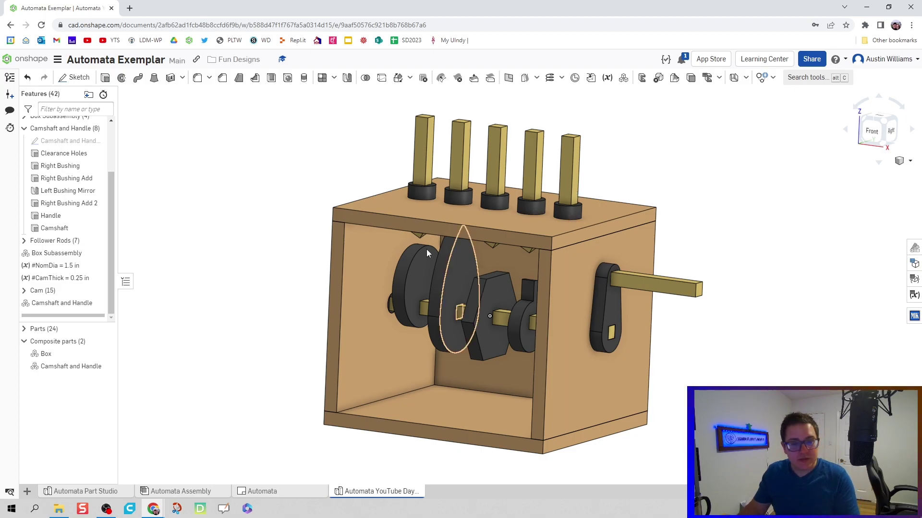
right_click(92, 367)
left_click(165, 207)
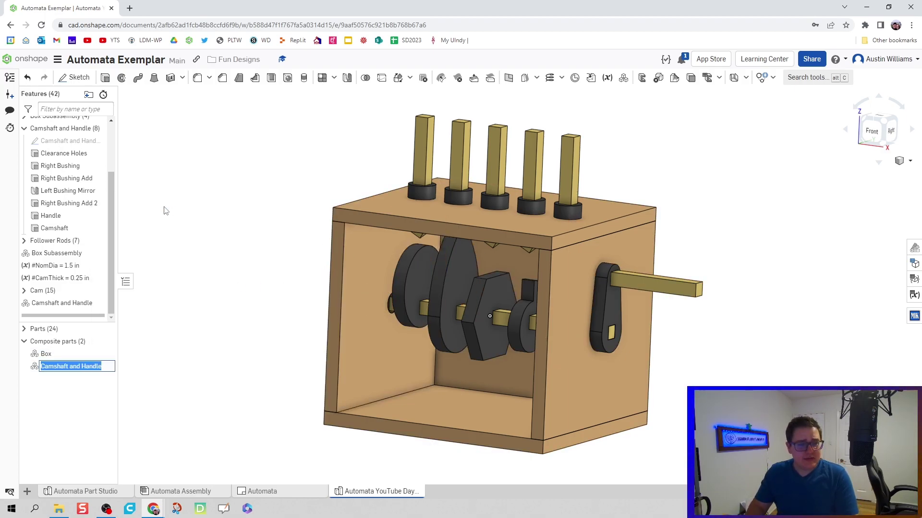
key("End")
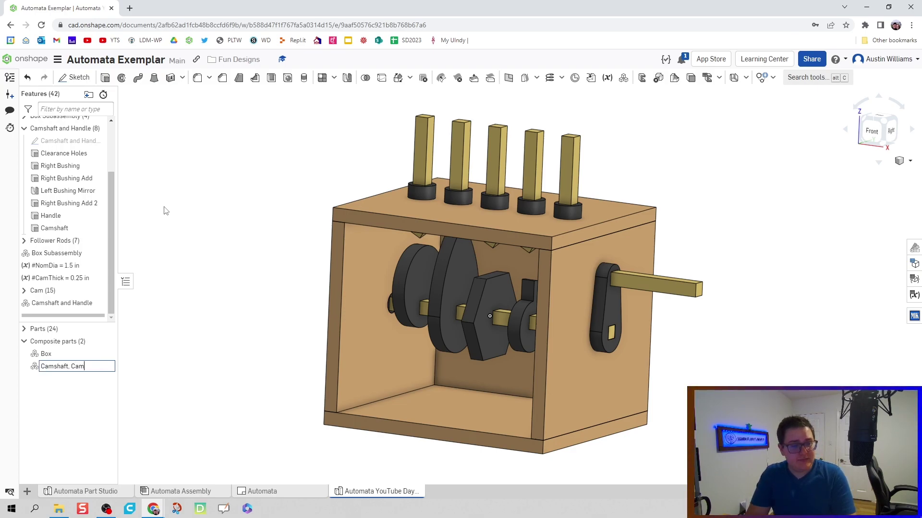
type(", Cam, an")
type("d Hnald")
key("Return")
right_click(101, 371)
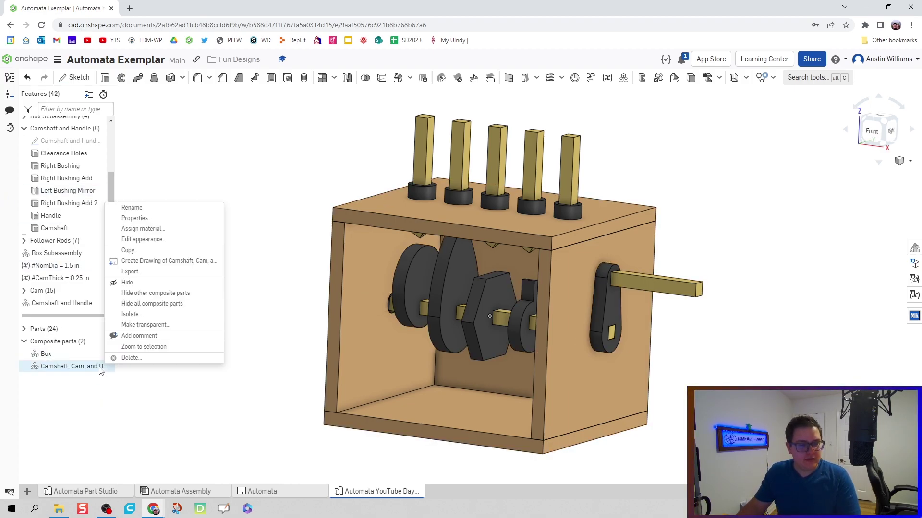
left_click(147, 210)
key("Escape")
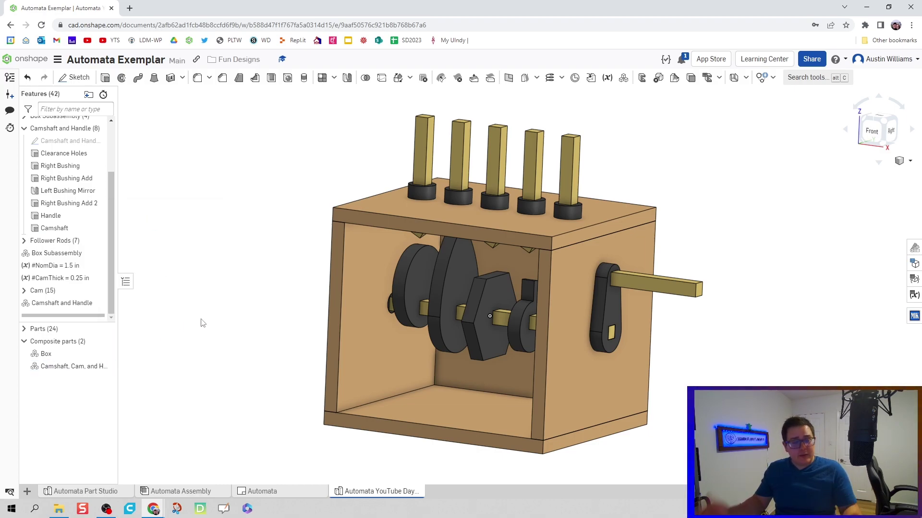
Toggle the Box and camshaft composite parts off and back on, leaving both shown
left_click(106, 353)
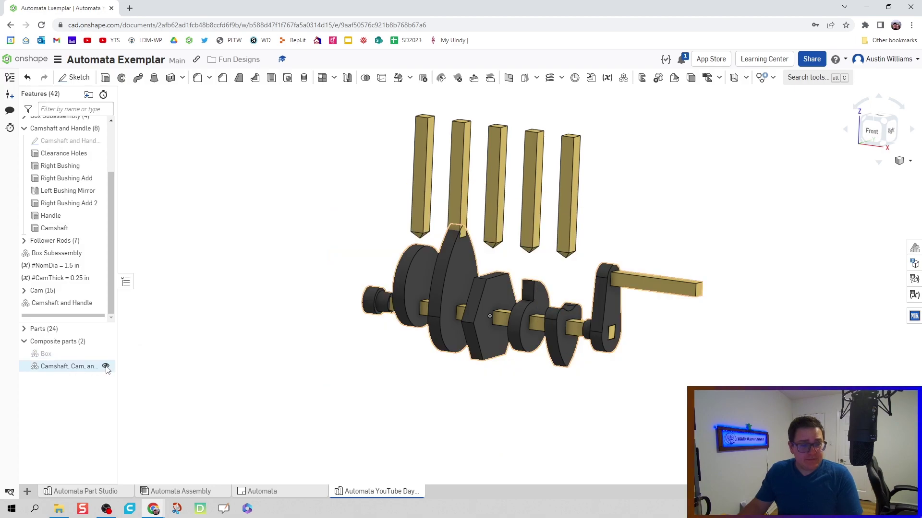
left_click(106, 367)
left_click(105, 368)
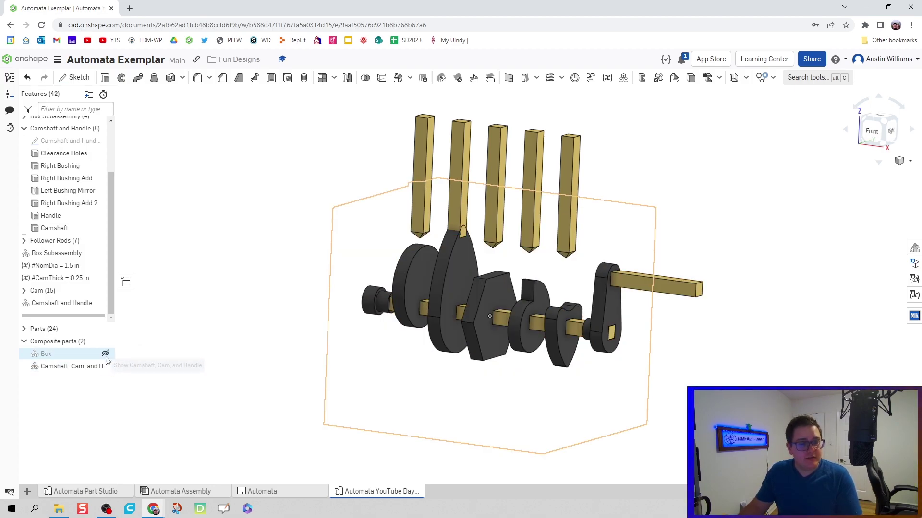
left_click(106, 354)
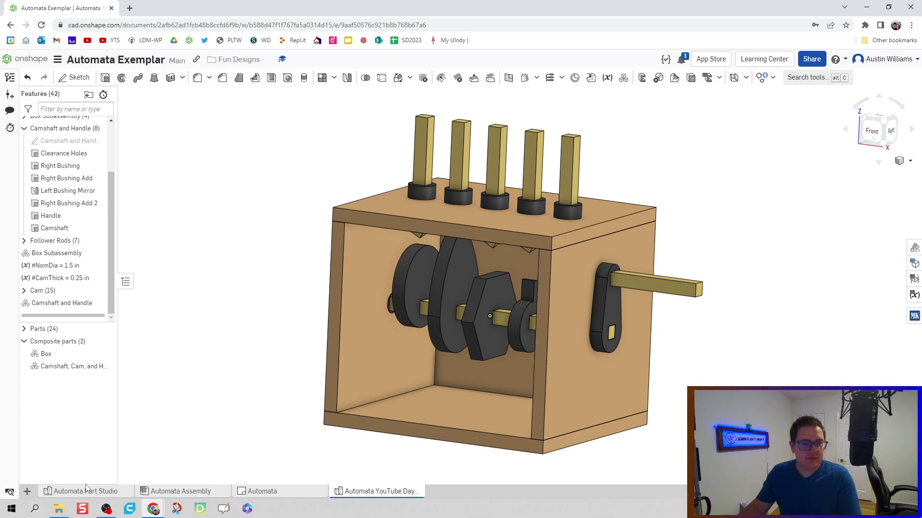
Create a new assembly and browse the Automata YouTube Day 78-82 parts for insertion
left_click(27, 491)
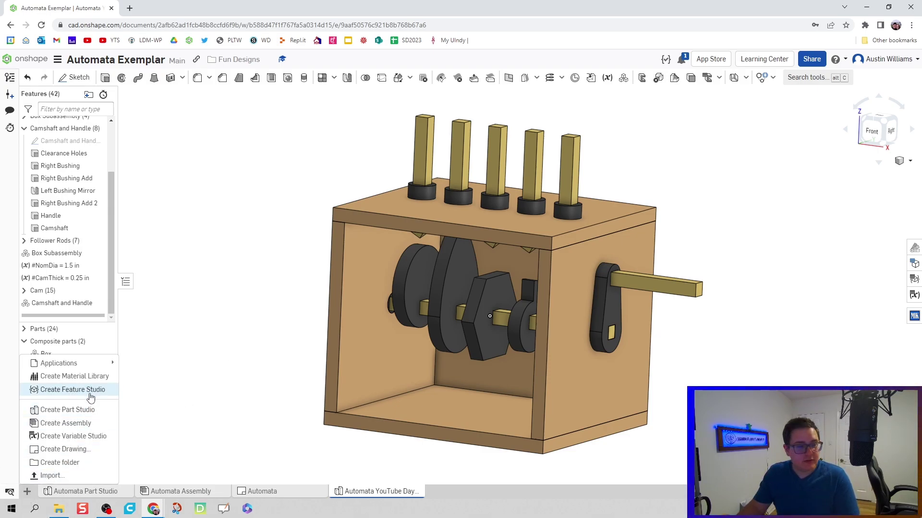
left_click(89, 427)
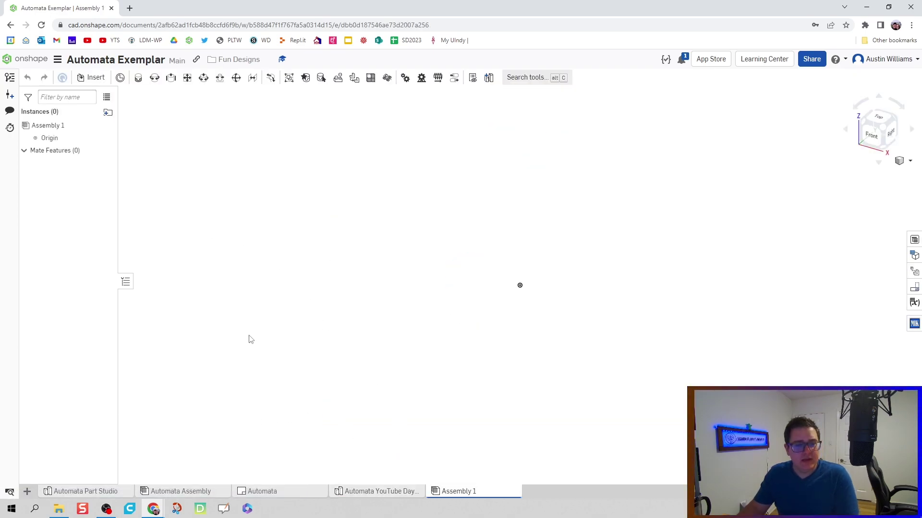
left_click(92, 77)
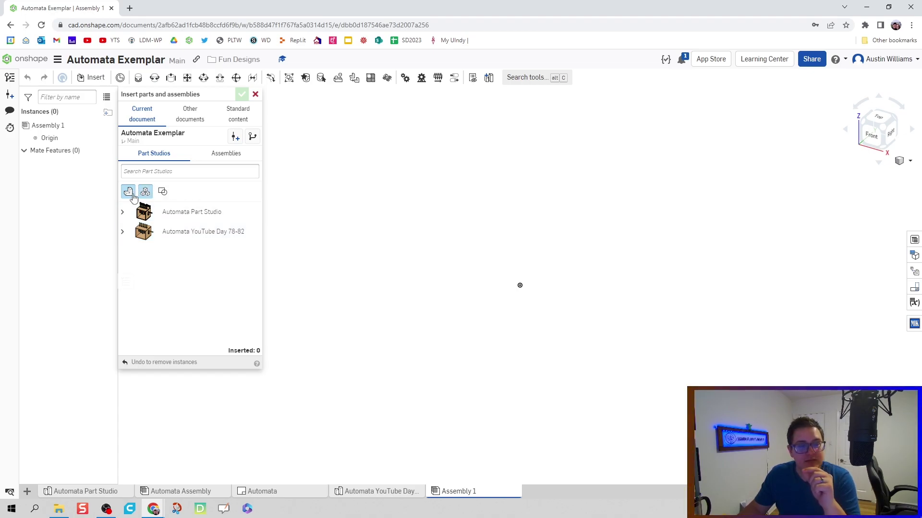
left_click(123, 232)
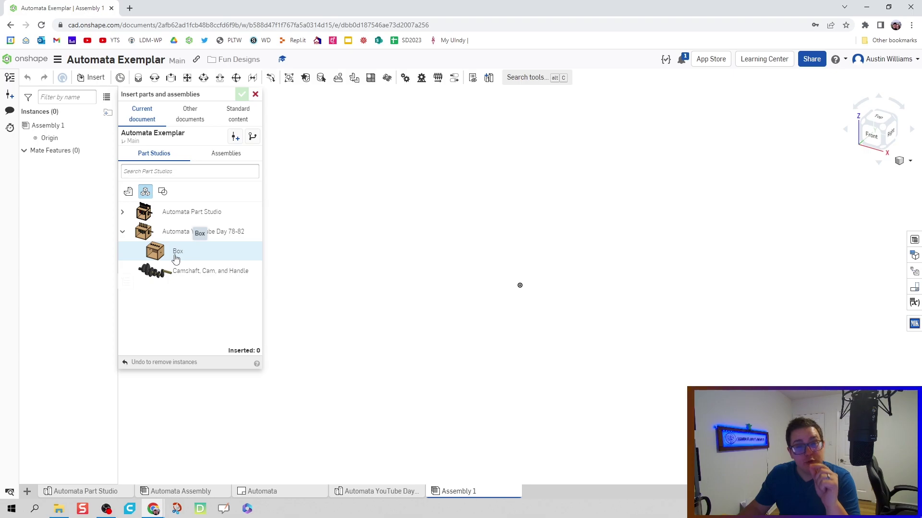
Insert the Box, then the Camshaft, Cam, and Handle part placed in front of it
left_click(175, 259)
left_click(523, 273)
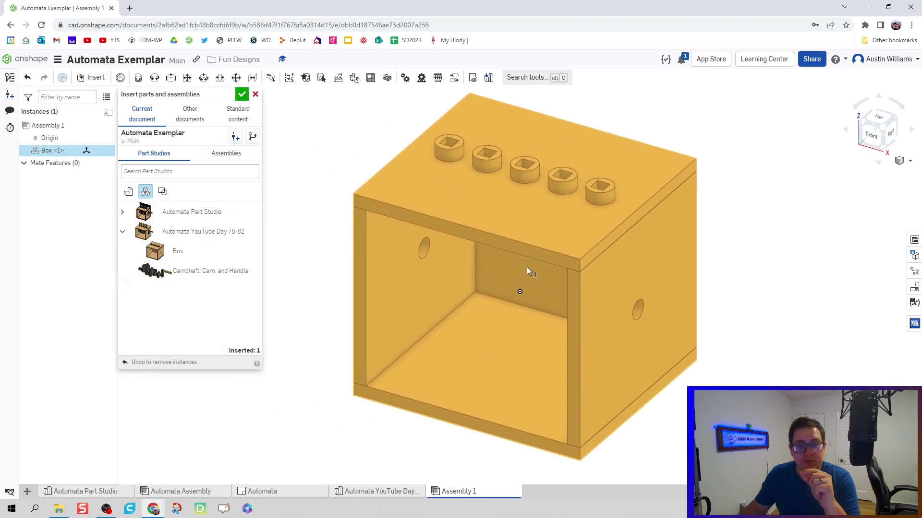
left_click(206, 272)
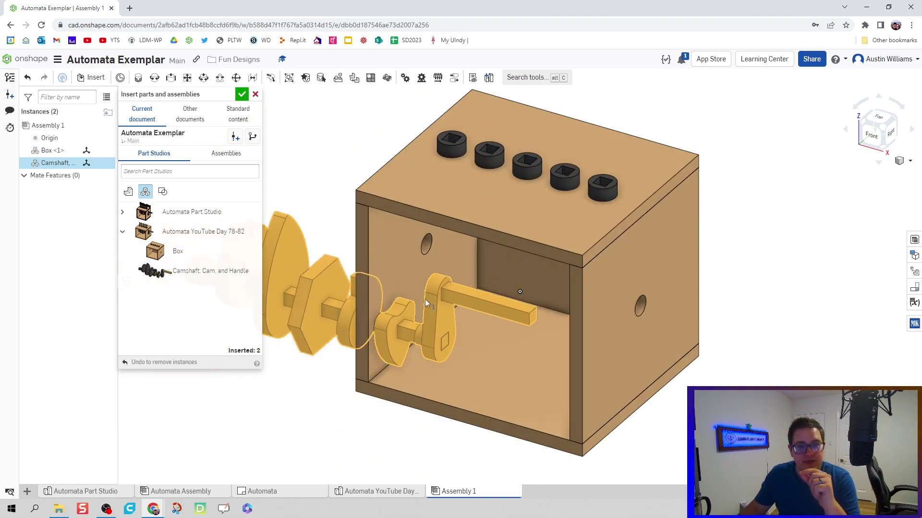
left_click(348, 379)
left_click(328, 414)
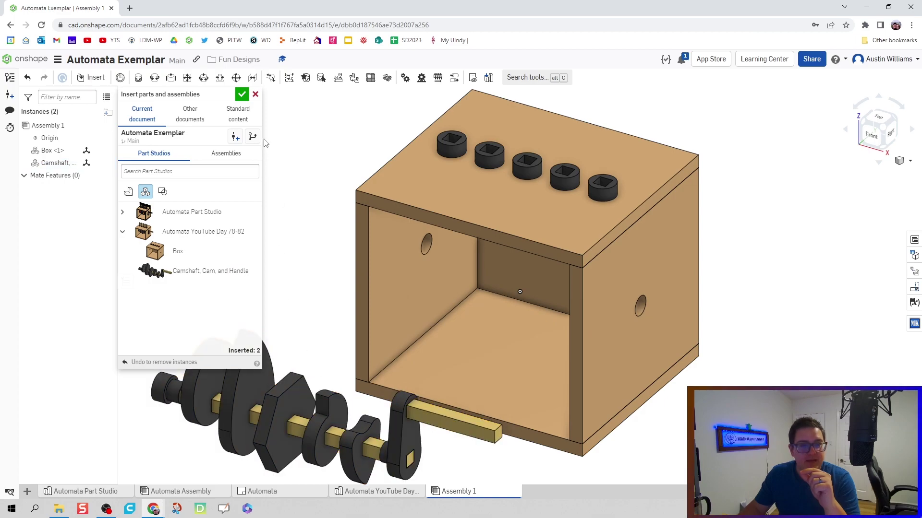
left_click(242, 94)
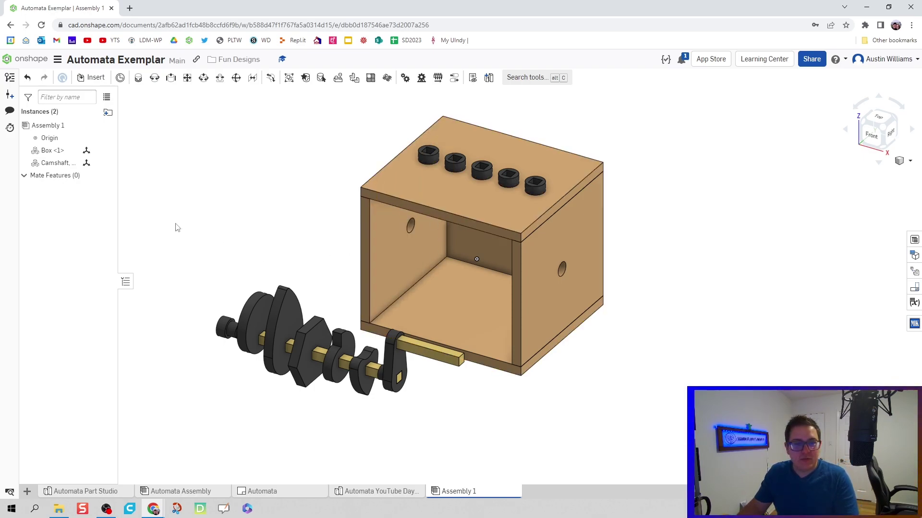
right_click(51, 153)
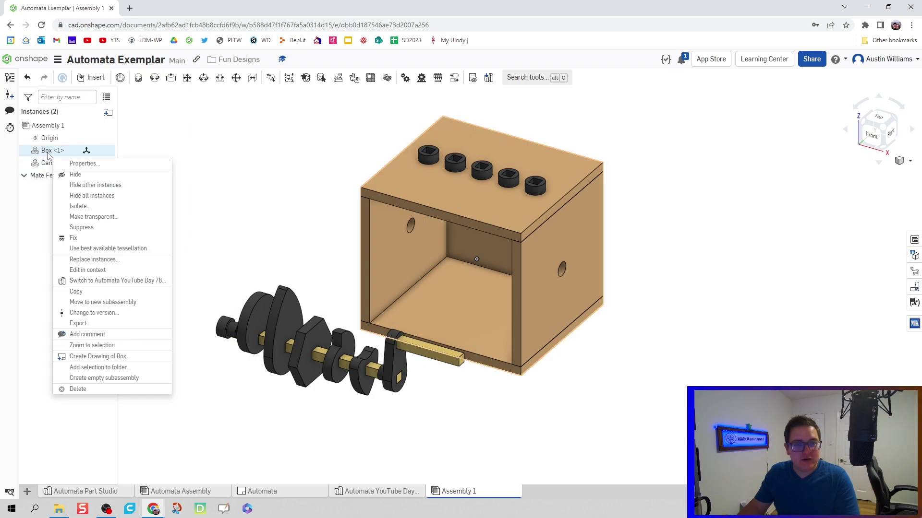
left_click(105, 238)
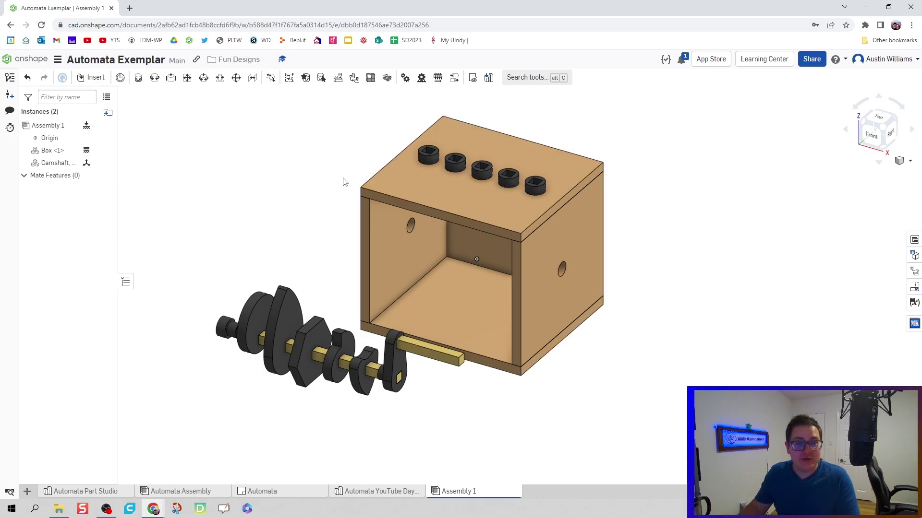
scroll(356, 180, "up", 2)
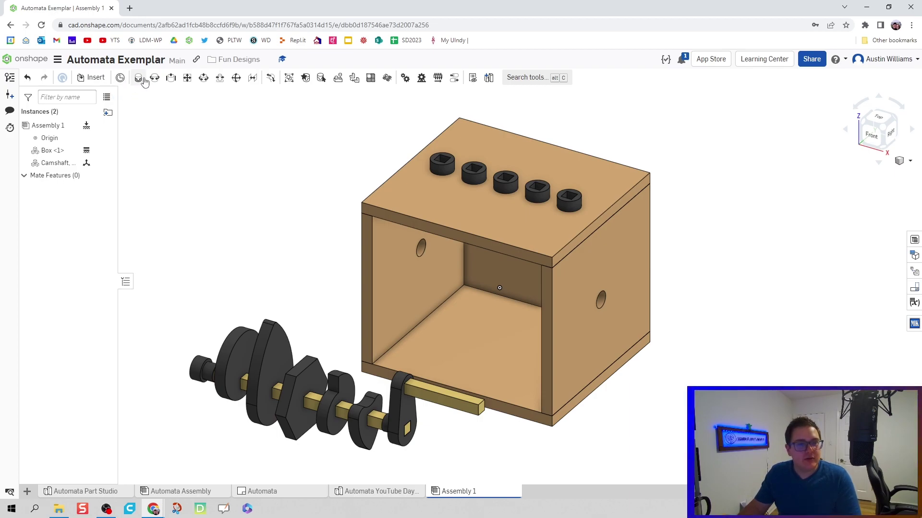
left_click(155, 78)
scroll(209, 367, "up", 5)
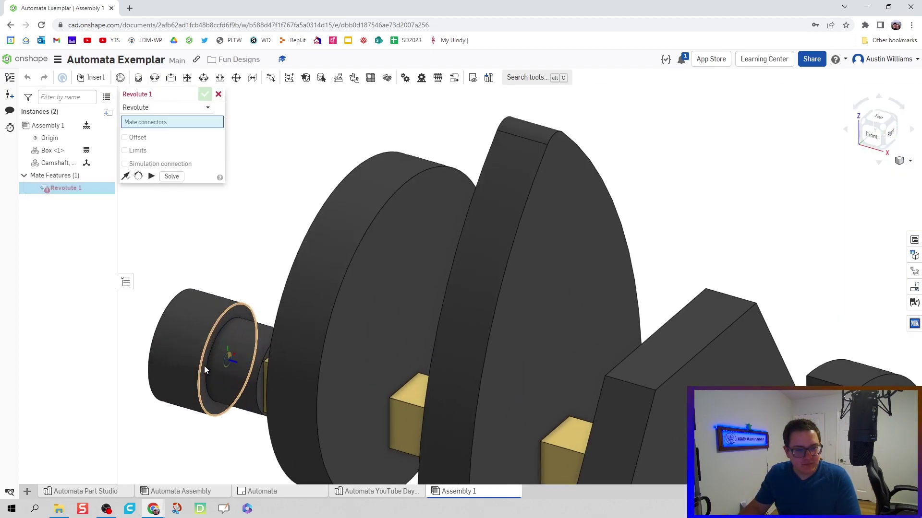
left_click(206, 375)
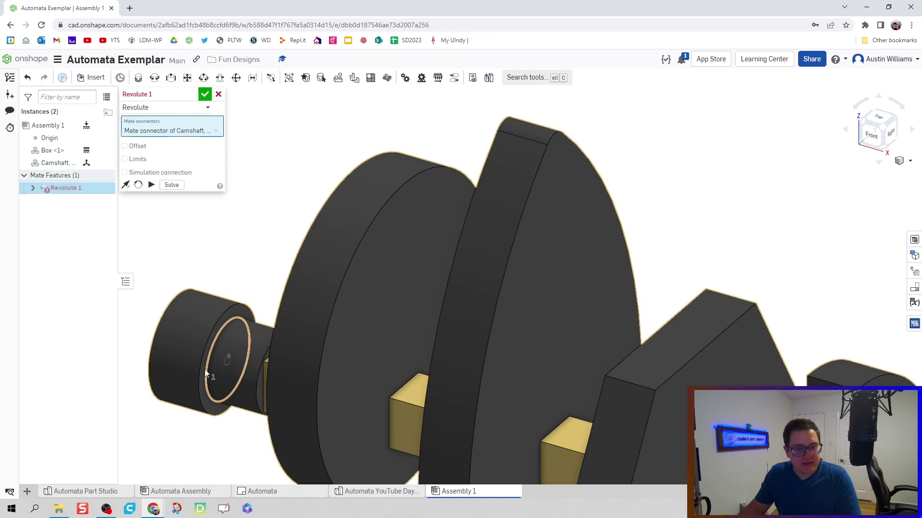
scroll(204, 370, "down", 5)
scroll(541, 287, "up", 4)
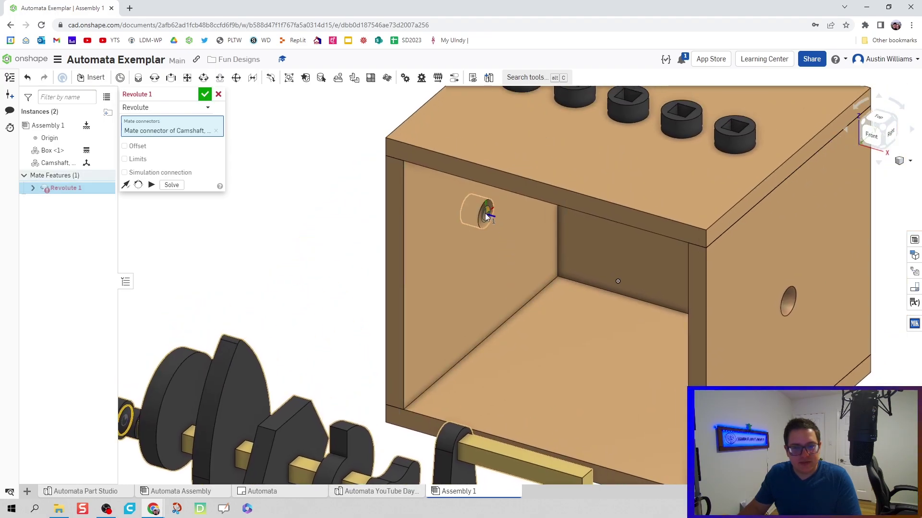
left_click(486, 217)
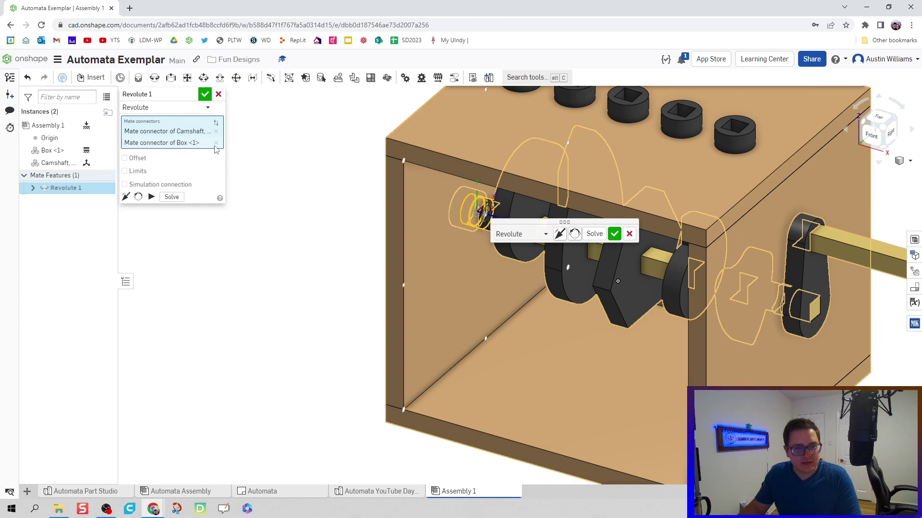
left_click(216, 143)
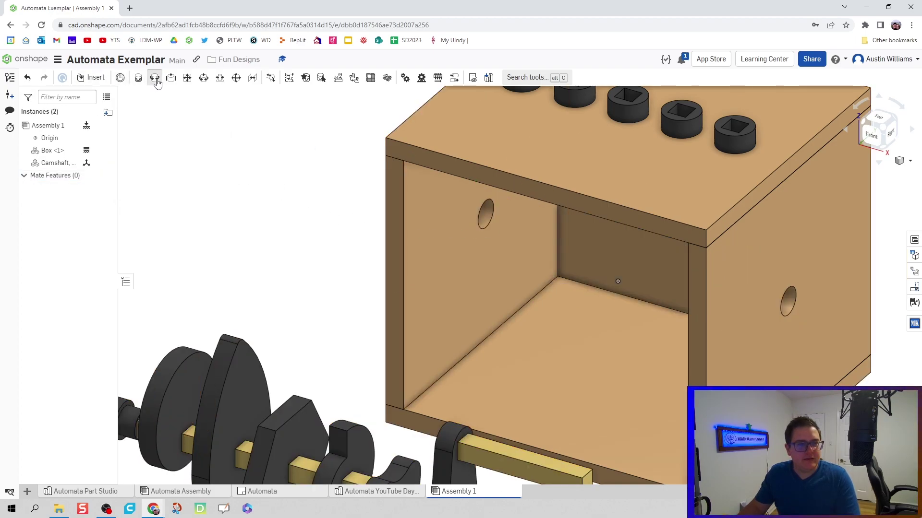
left_click(216, 131)
scroll(288, 350, "up", 8)
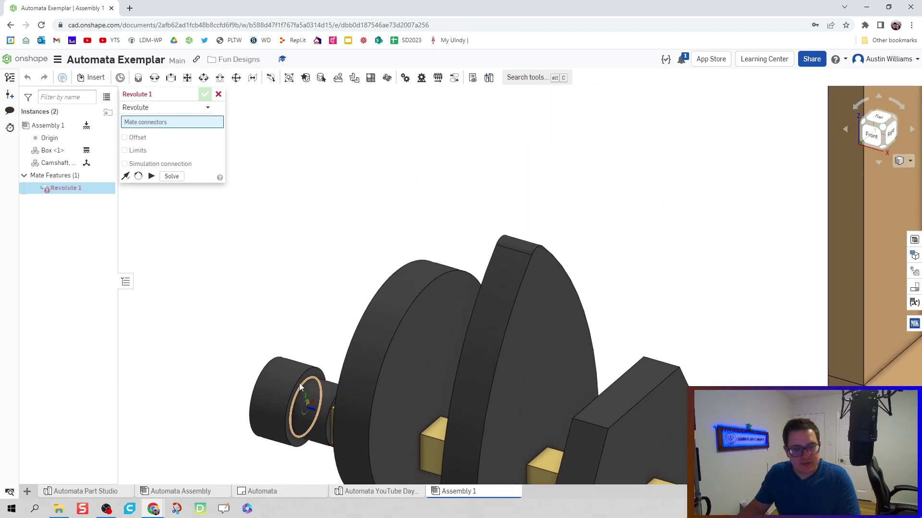
left_click(300, 386)
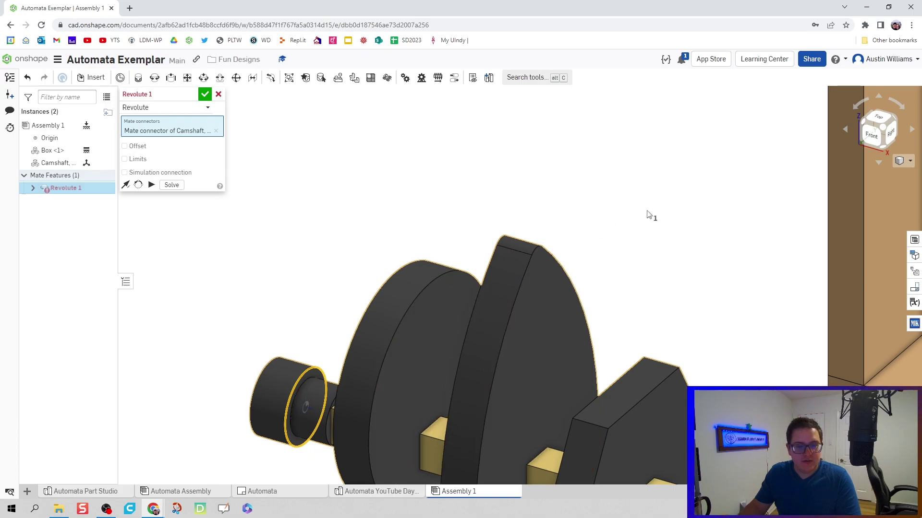
middle_click_drag(645, 216, 433, 265)
scroll(433, 265, "down", 5)
scroll(605, 194, "up", 6)
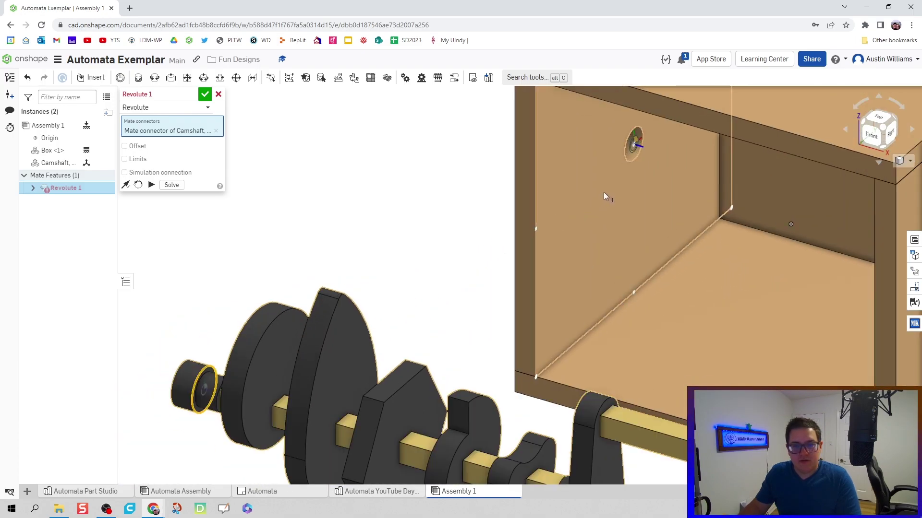
left_click(571, 211)
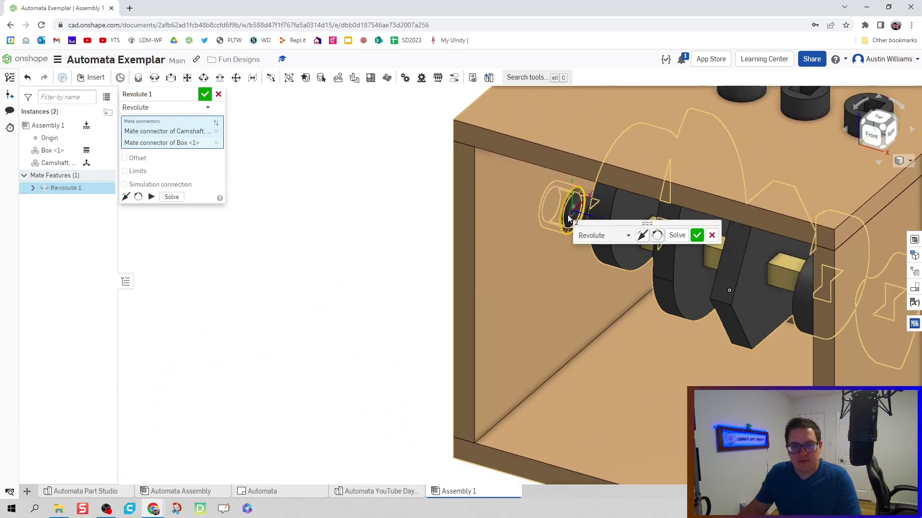
right_click_drag(442, 270, 335, 268)
left_click(216, 142)
scroll(279, 216, "down", 4)
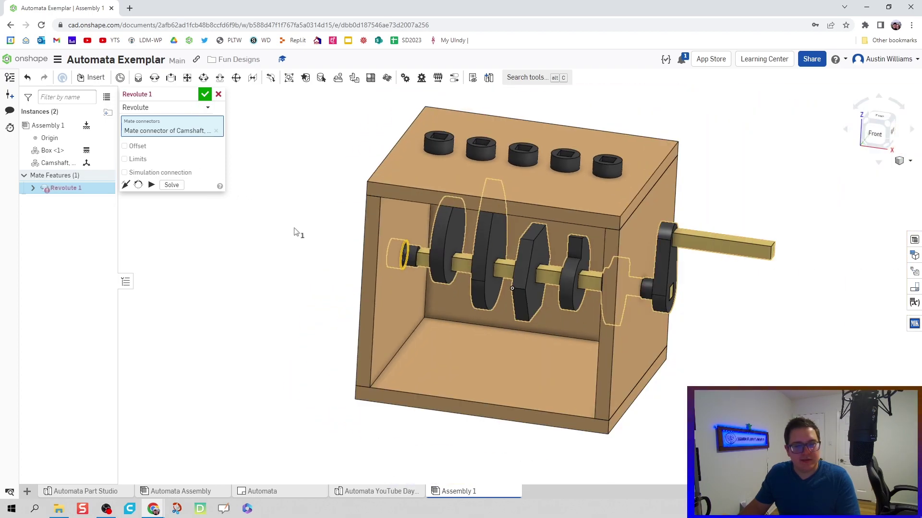
key("Escape")
middle_click_drag(281, 260, 369, 238)
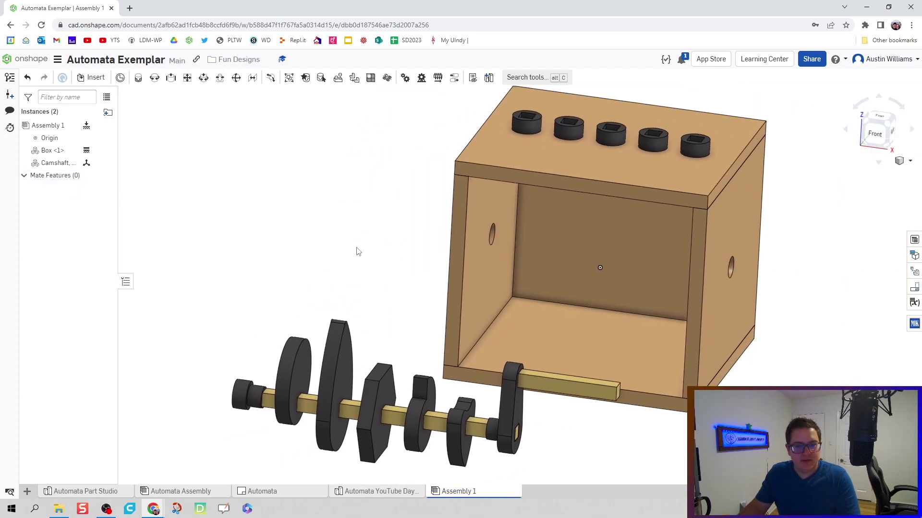
Create a revolute mate joining the camshaft boss's circular edge to the box's side hole
left_click(156, 81)
scroll(247, 391, "up", 5)
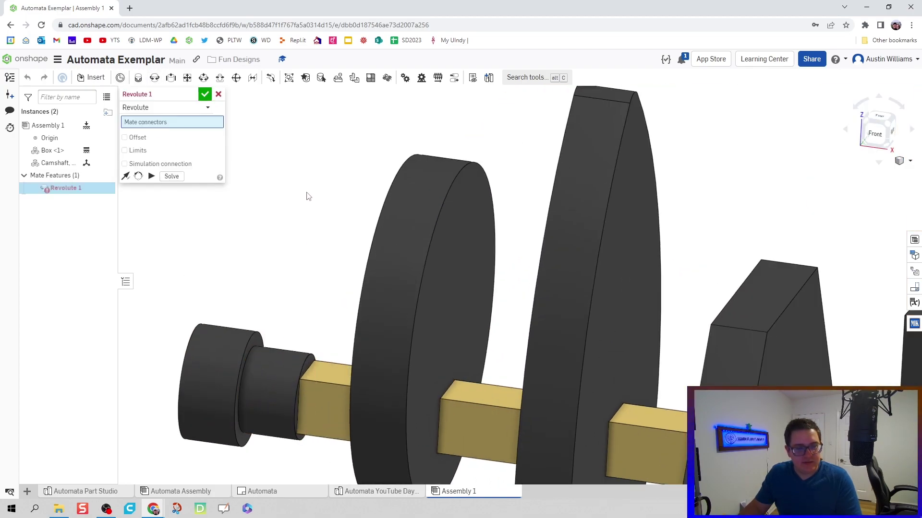
left_click(238, 385)
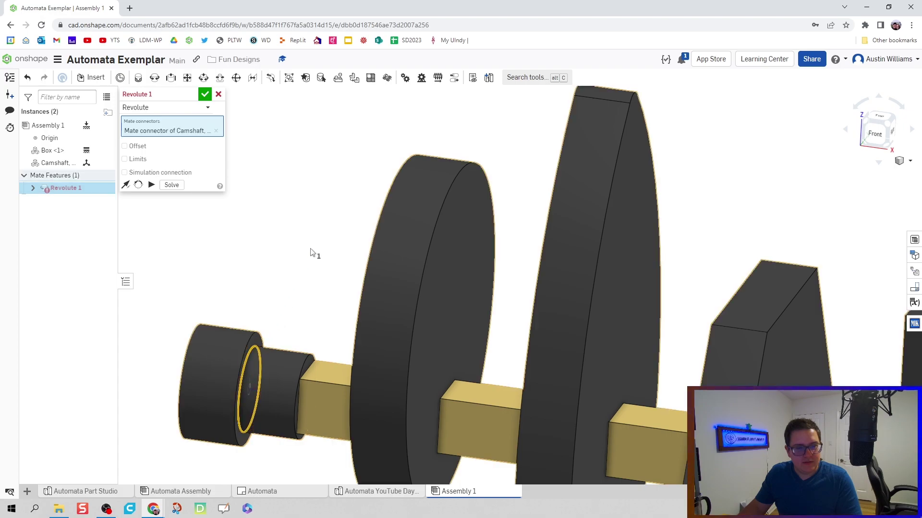
scroll(317, 245, "down", 3)
right_click_drag(317, 246, 234, 287)
left_click(578, 202)
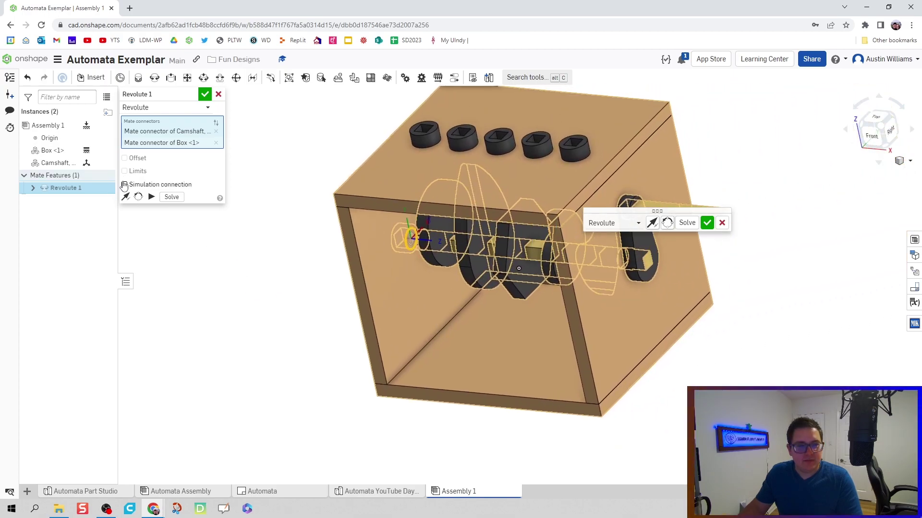
right_click_drag(158, 250, 220, 307)
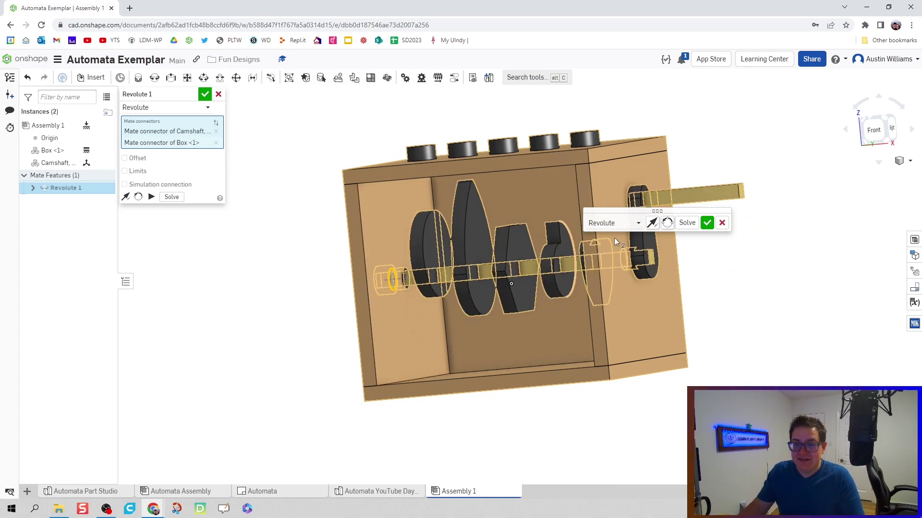
Accept Revolute 1 and cancel the unneeded second revolute mate
left_click(706, 223)
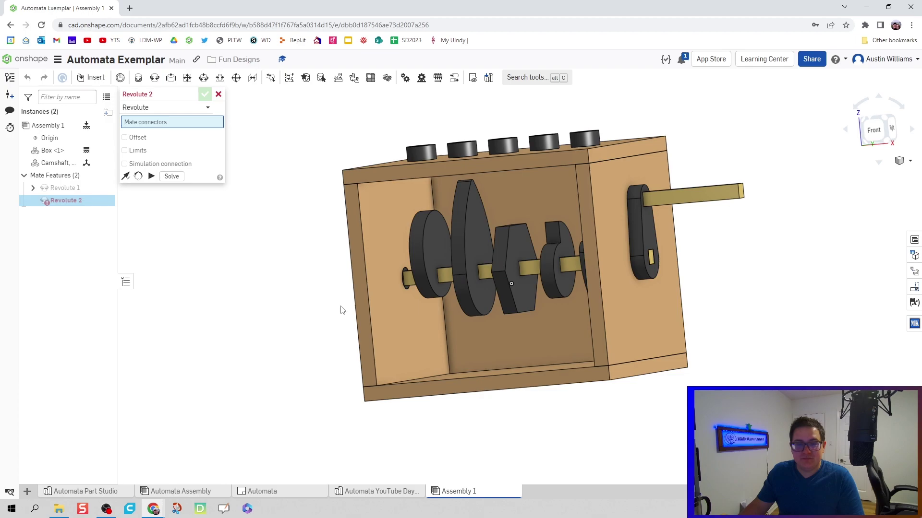
mouse_move(342, 305)
right_mouse_down()
mouse_move(317, 288)
mouse_move(331, 312)
mouse_move(337, 301)
mouse_move(349, 314)
right_mouse_up()
left_click(218, 94)
right_click_drag(247, 192, 253, 234)
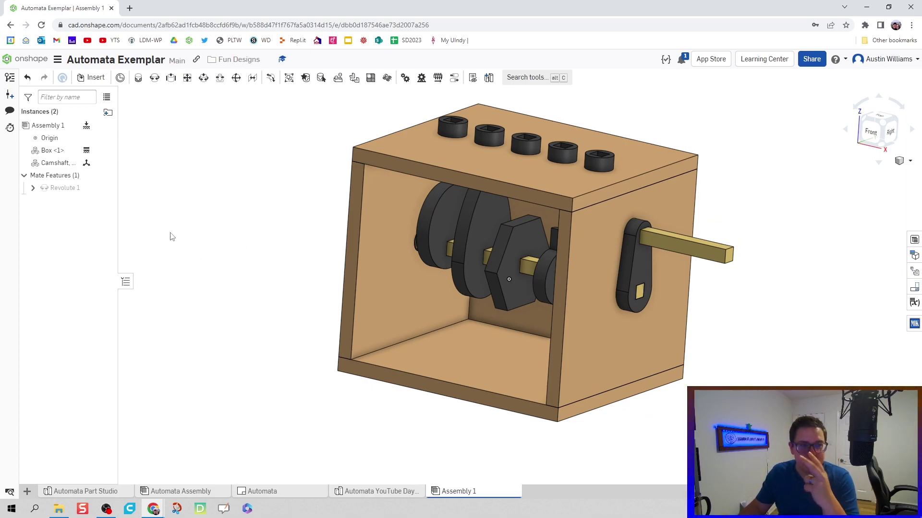
Animate Revolute 1 to spin the camshaft through 0–360 deg, then close the animation
right_click(57, 192)
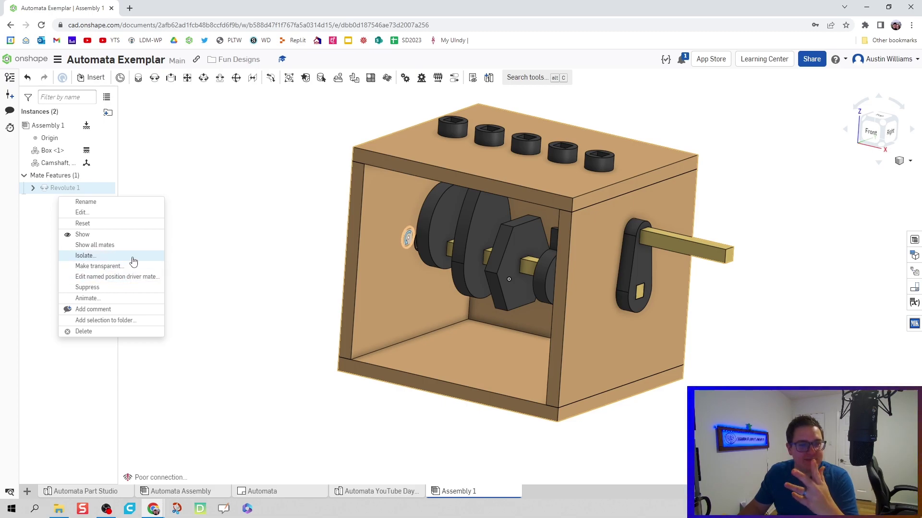
left_click(235, 243)
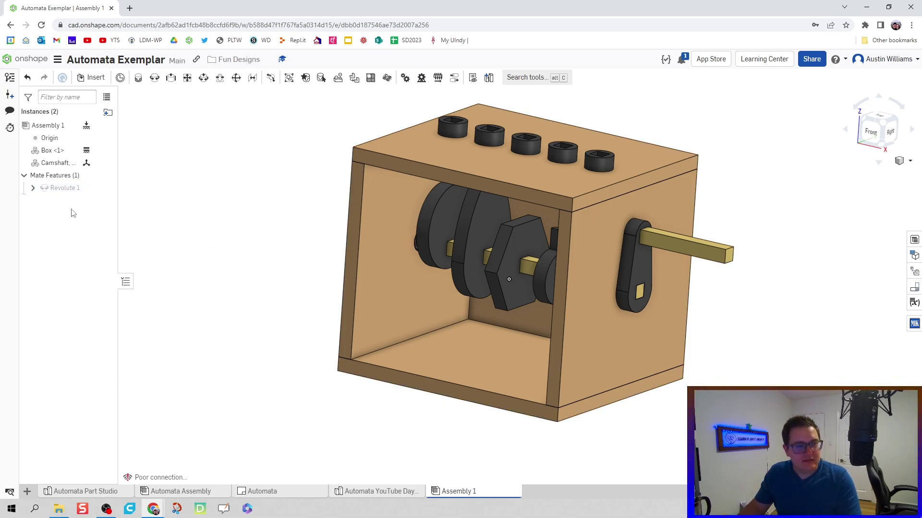
right_click(69, 188)
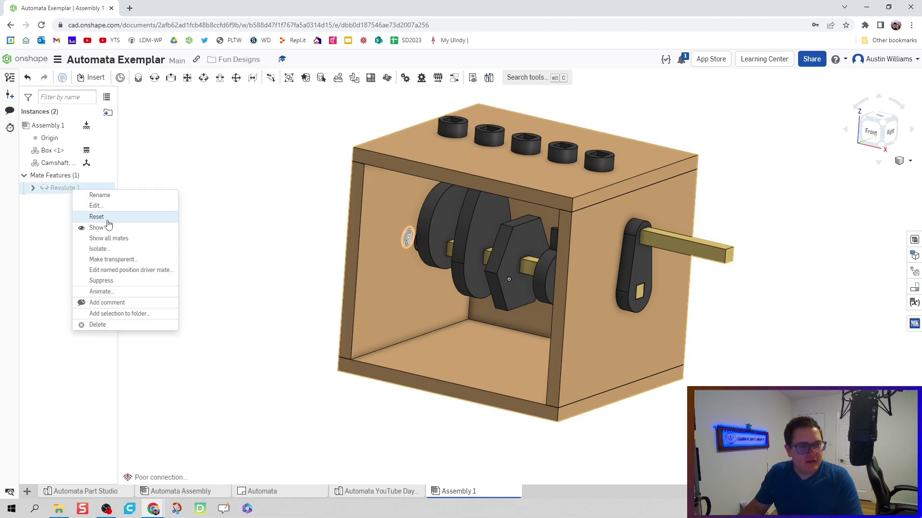
left_click(136, 292)
left_click(124, 196)
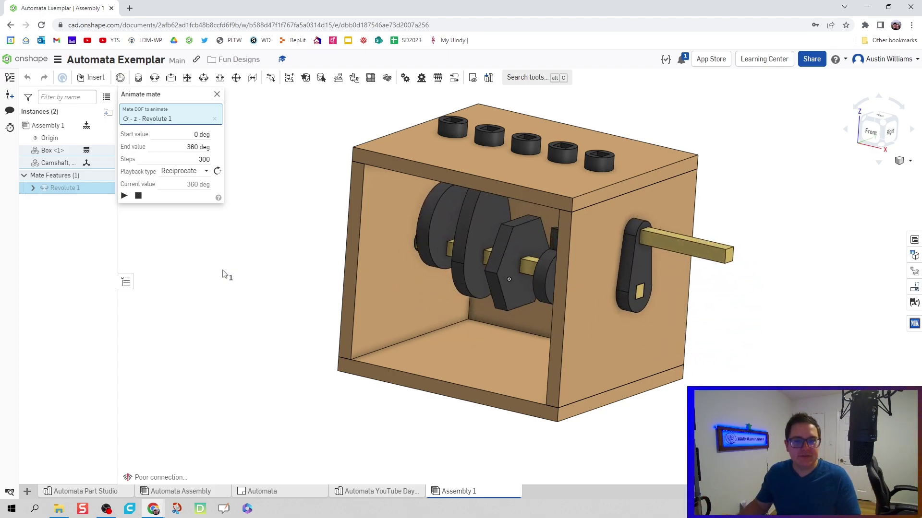
key("Escape")
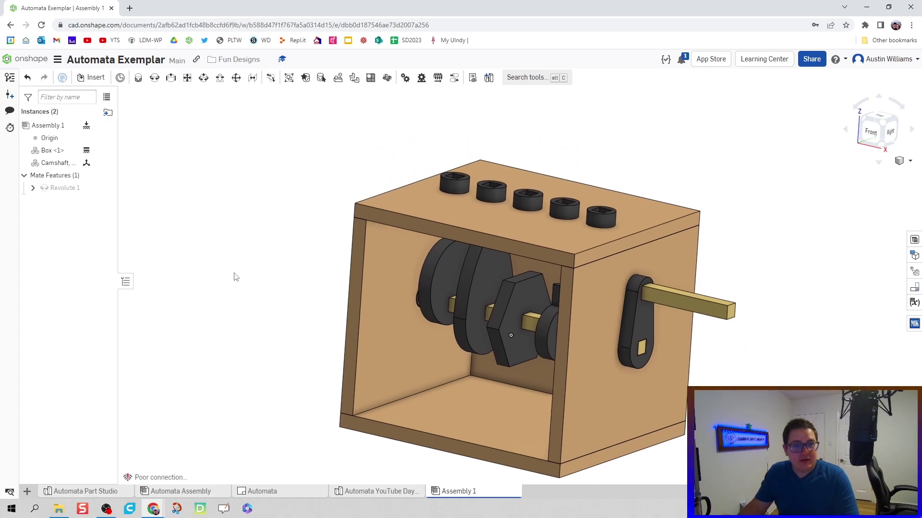
Insert Follower Rods 1 and 2 from Automata YouTube Day 78-82, placing them above the box
left_click(104, 81)
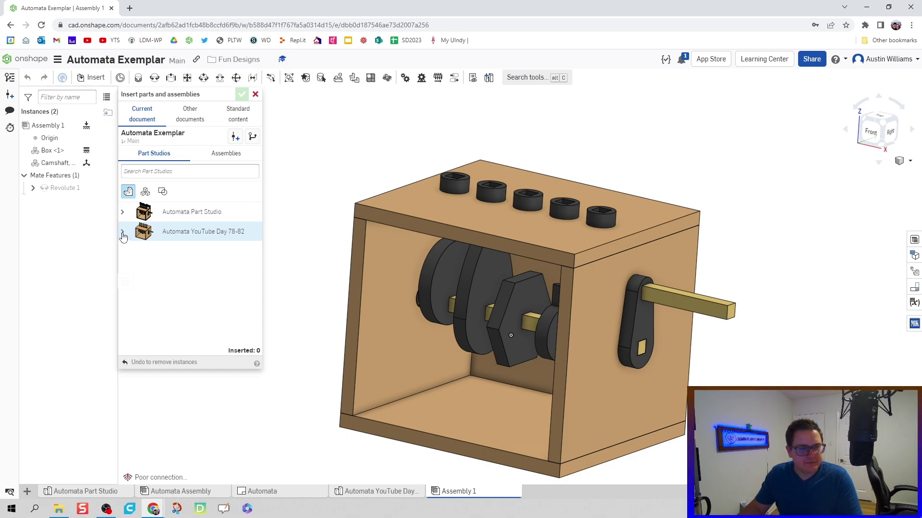
left_click(123, 233)
scroll(175, 273, "down", 3)
scroll(177, 242, "down", 1)
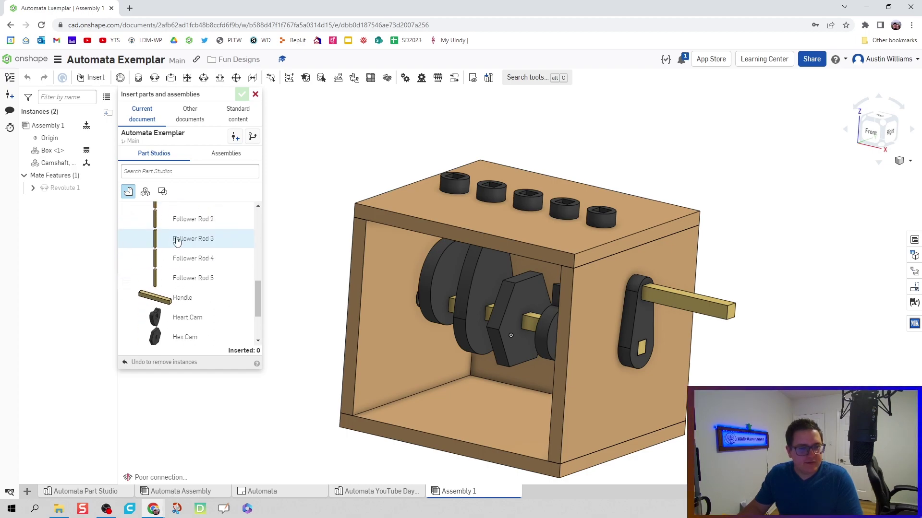
scroll(176, 243, "up", 2)
left_click(175, 247)
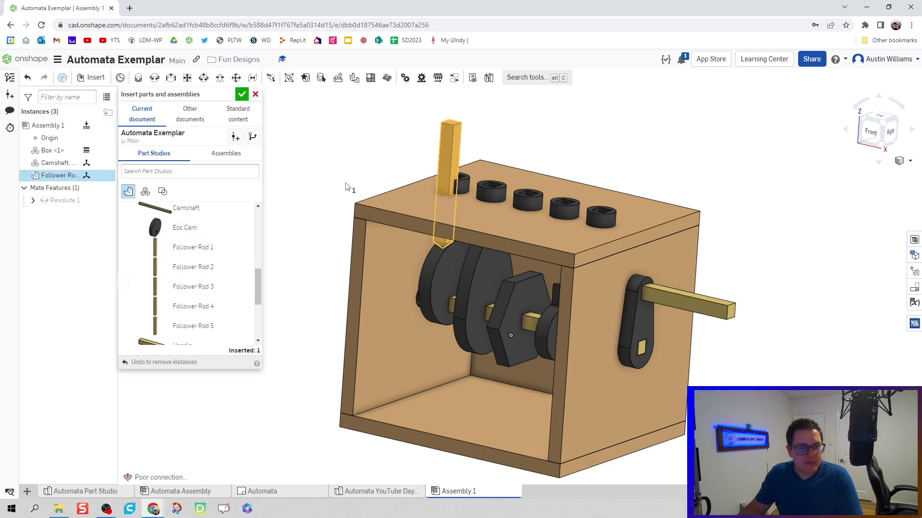
left_click(305, 160)
left_click(192, 267)
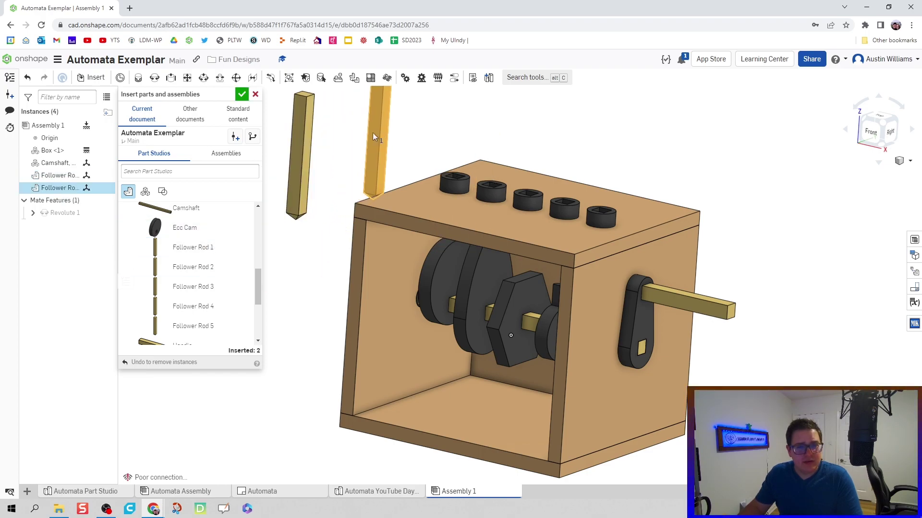
left_click(373, 132)
Insert Follower Rods 3, 4 and 5, placing each above the box top
left_click(169, 288)
left_click(453, 129)
left_click(183, 306)
left_click(543, 124)
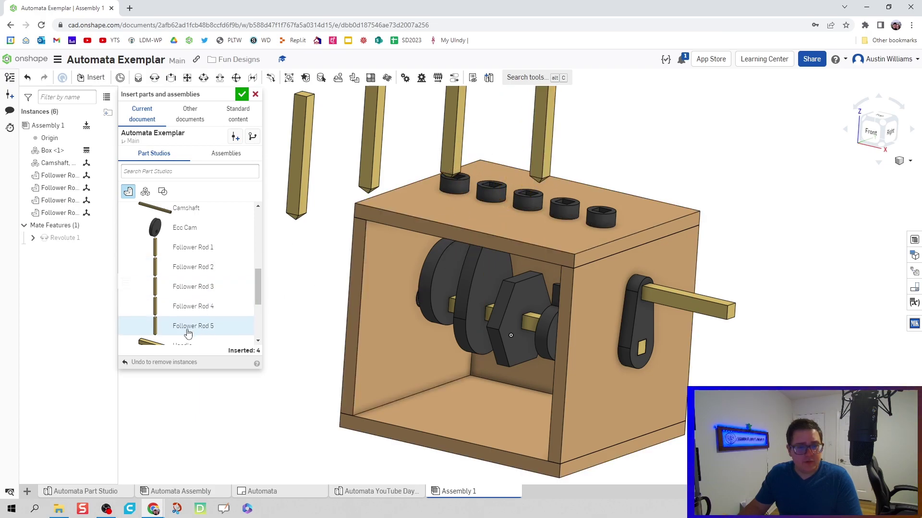
left_click(187, 326)
left_click(650, 144)
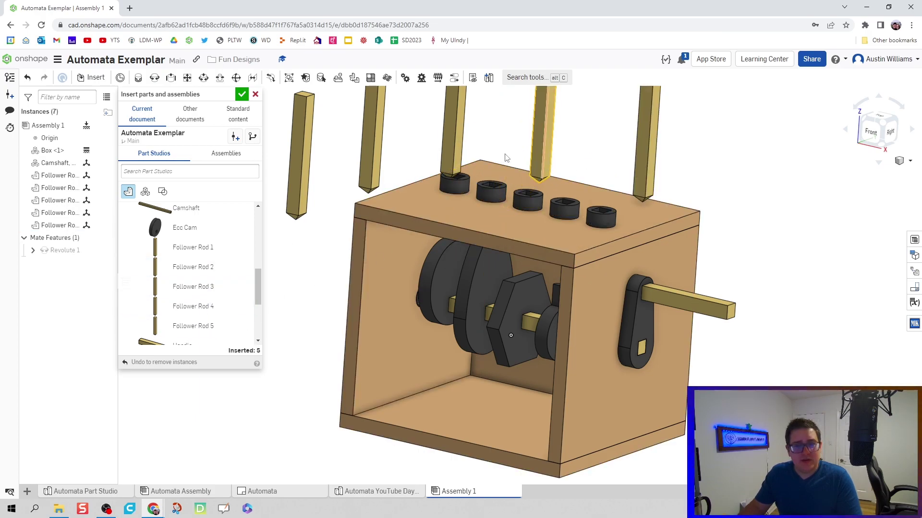
Finish the insert and drag each follower rod up so all five hang above the box
left_click(241, 94)
middle_click_drag(303, 169, 308, 217)
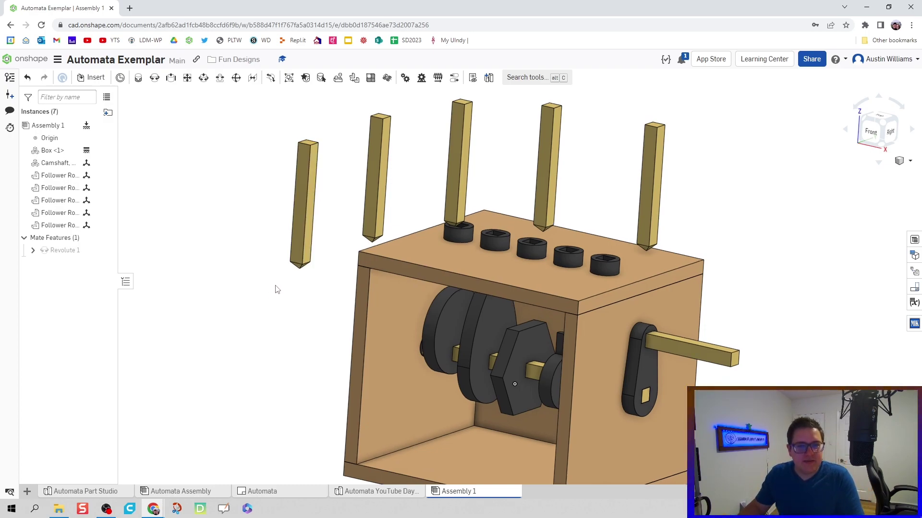
right_click_drag(275, 288, 278, 309)
left_click_drag(548, 163, 610, 144)
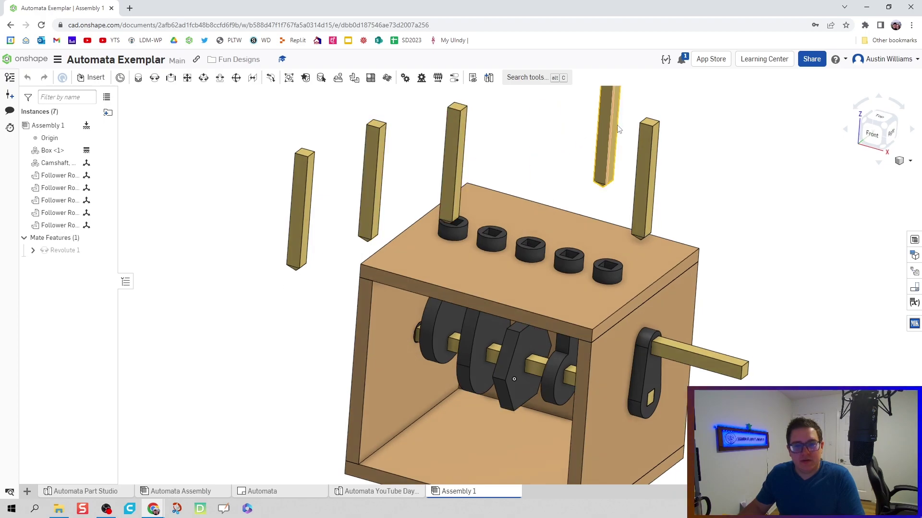
left_click_drag(649, 177, 671, 179)
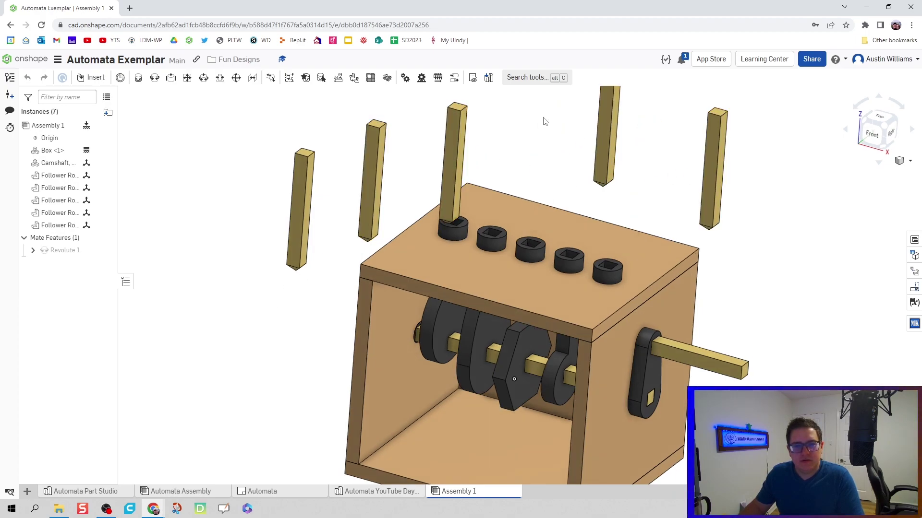
left_click_drag(546, 120, 544, 126)
left_click_drag(471, 125, 474, 129)
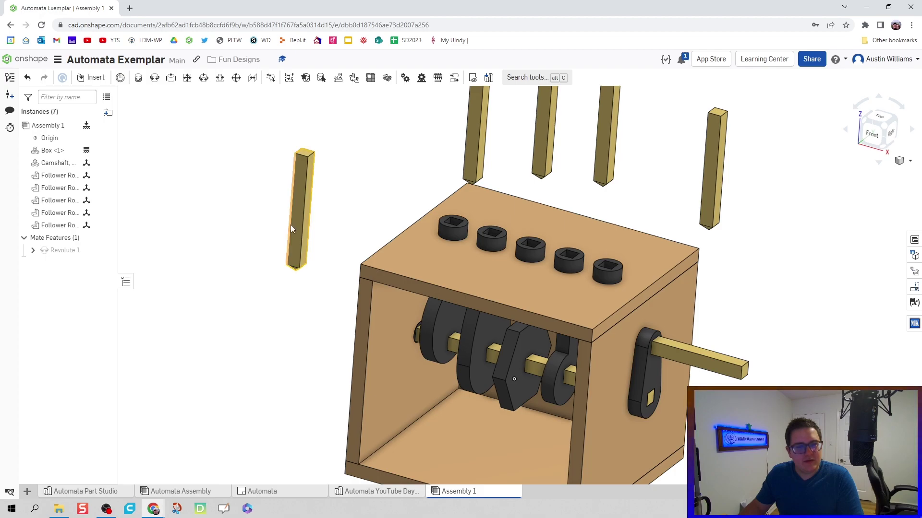
left_click_drag(300, 207, 396, 129)
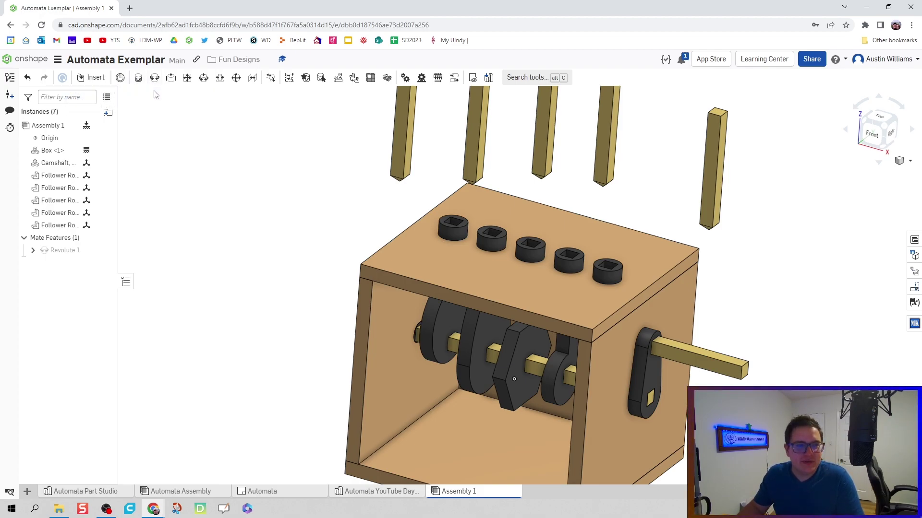
Create Slider 1 between the first rod's top connector and the leftmost socket hole, animating the slide
left_click(171, 79)
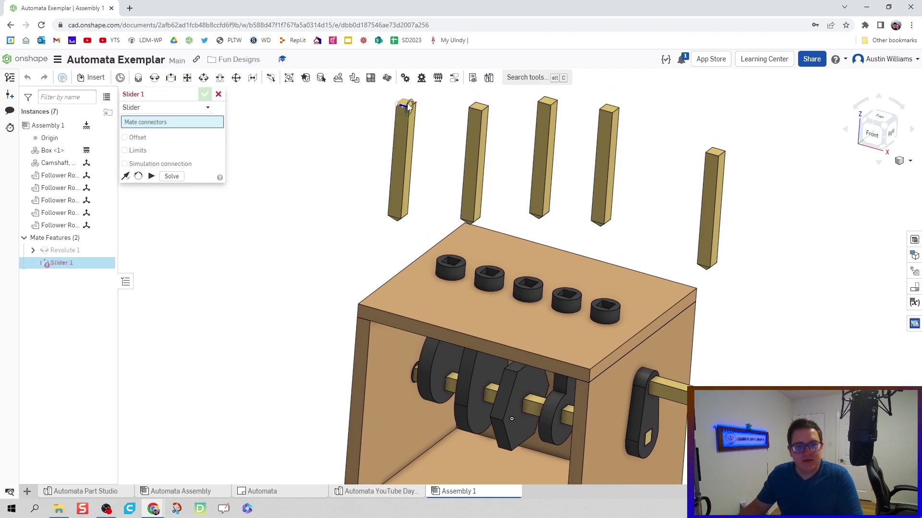
scroll(403, 103, "up", 3)
left_click(403, 106)
scroll(408, 211, "down", 5)
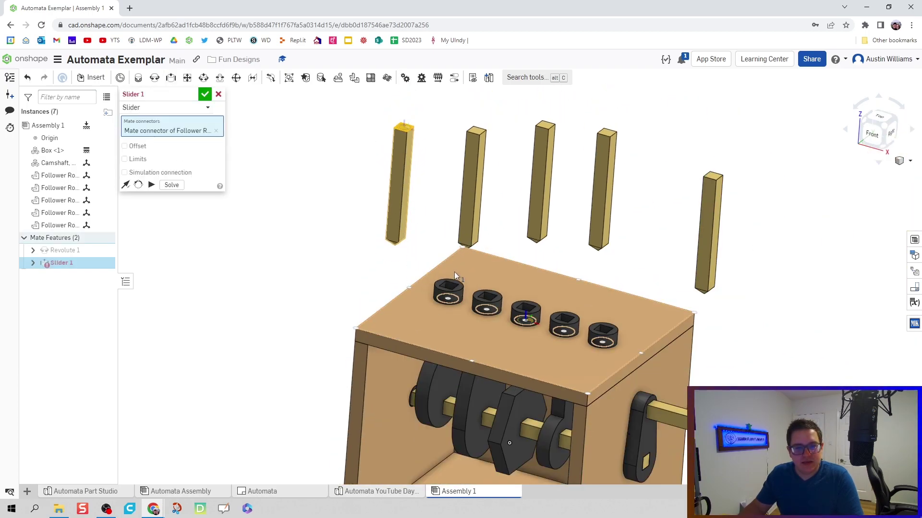
scroll(442, 298, "up", 5)
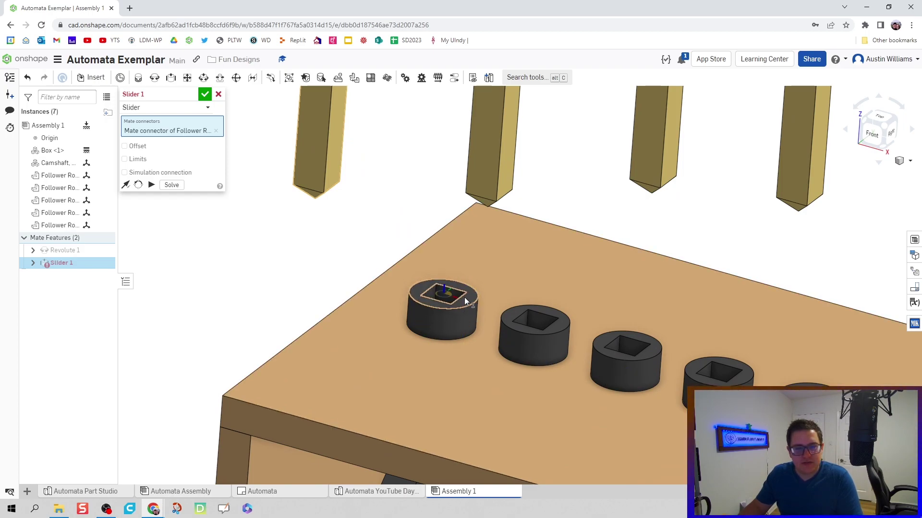
scroll(446, 295, "up", 3)
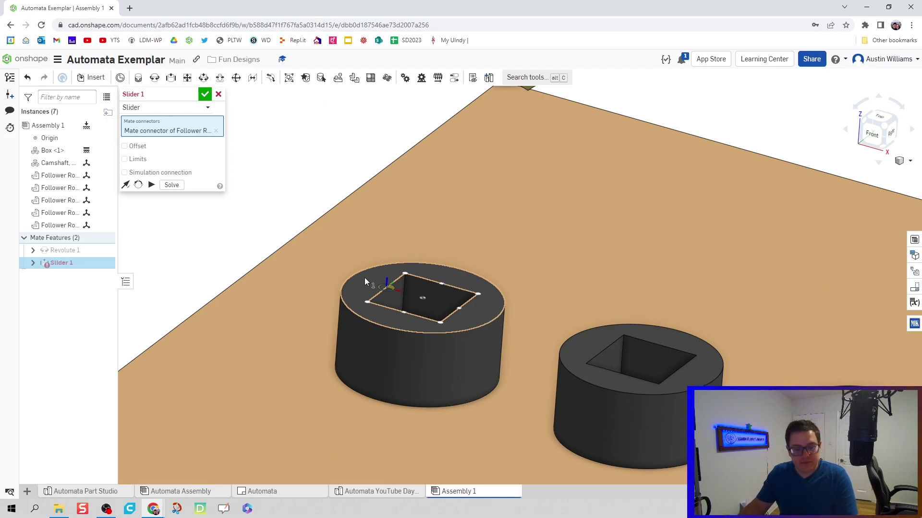
left_click(421, 298)
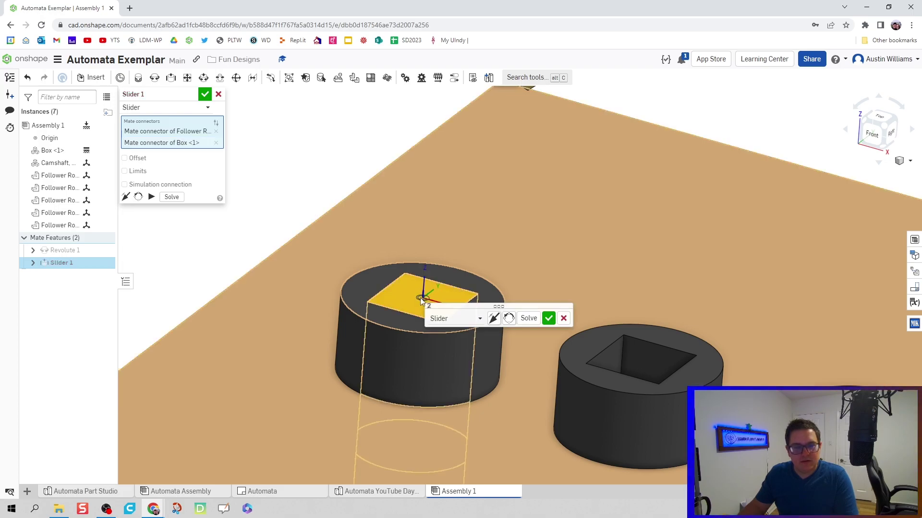
scroll(420, 300, "down", 5)
left_click(151, 197)
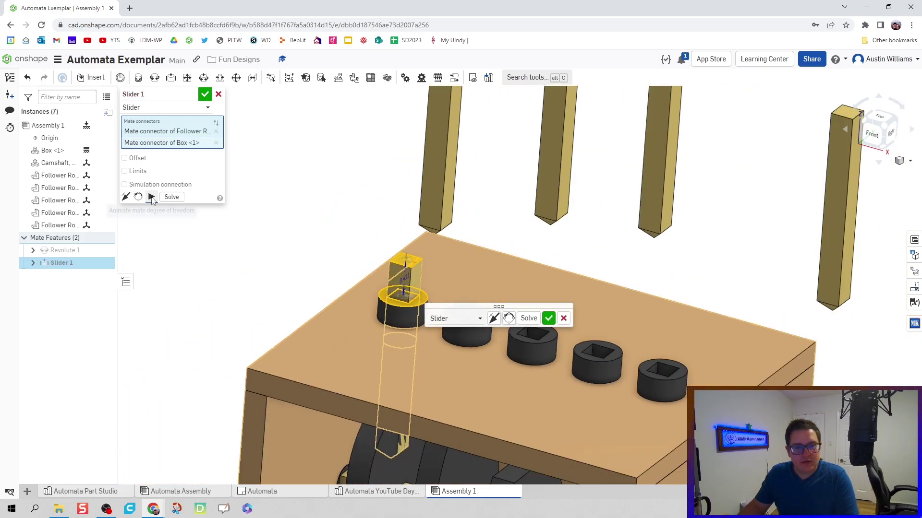
Commit Slider 1, then start a second slider mate on rod 2 and cancel it
left_click(549, 319)
scroll(381, 350, "down", 4)
scroll(410, 257, "up", 6)
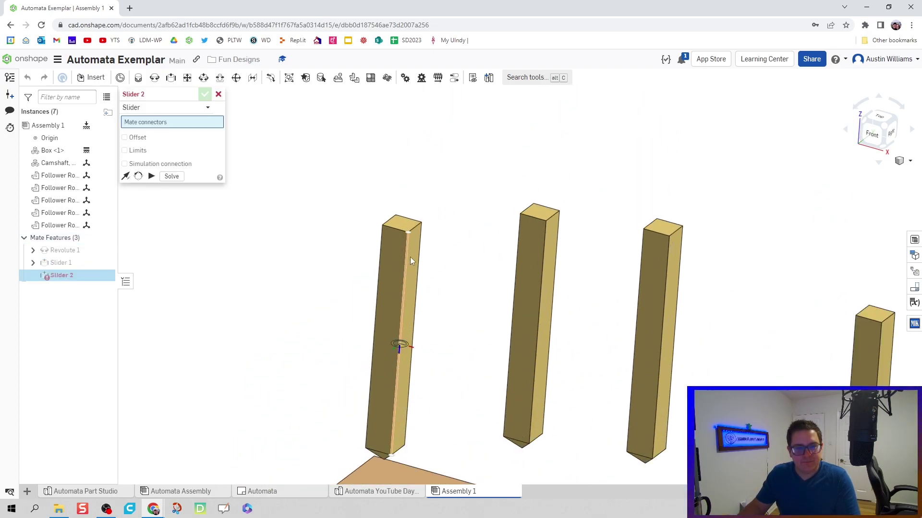
left_click(404, 222)
scroll(442, 206, "down", 3)
scroll(427, 320, "up", 3)
scroll(427, 320, "up", 2)
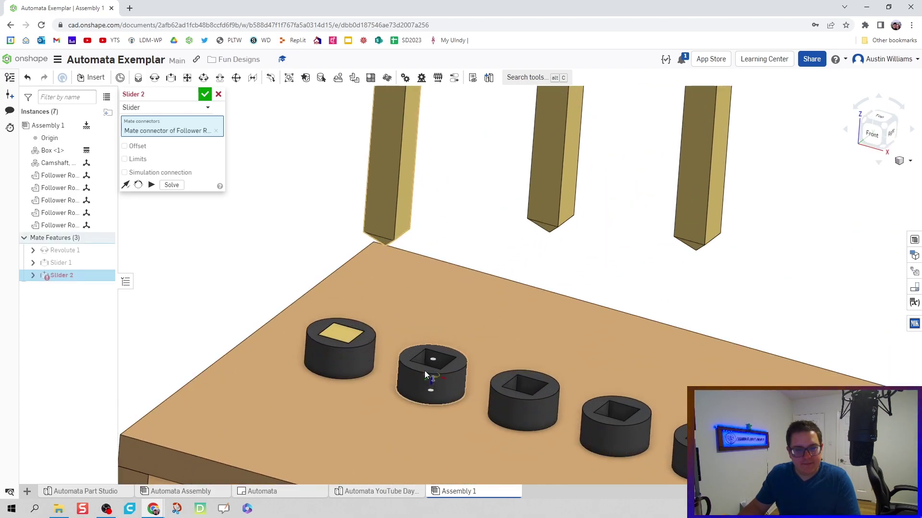
scroll(411, 354, "up", 3)
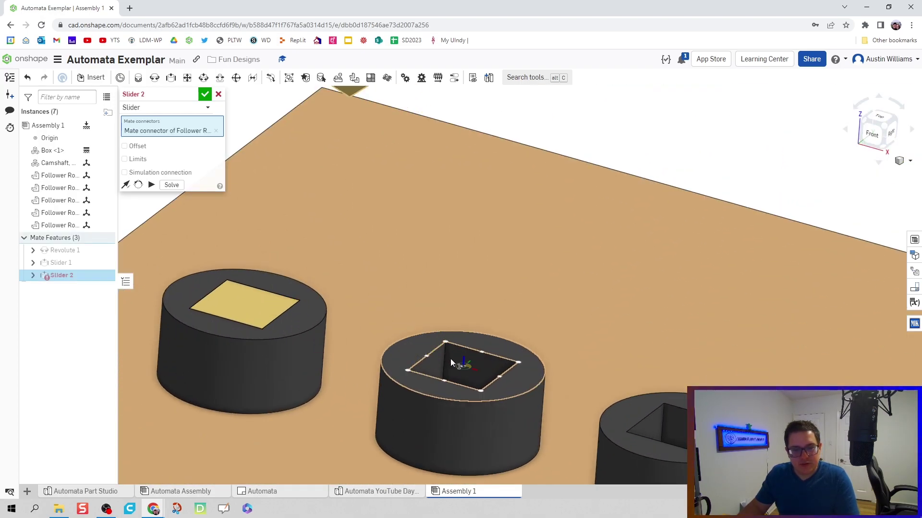
left_click(458, 368)
scroll(480, 336, "down", 4)
scroll(582, 201, "up", 3)
left_click(470, 114)
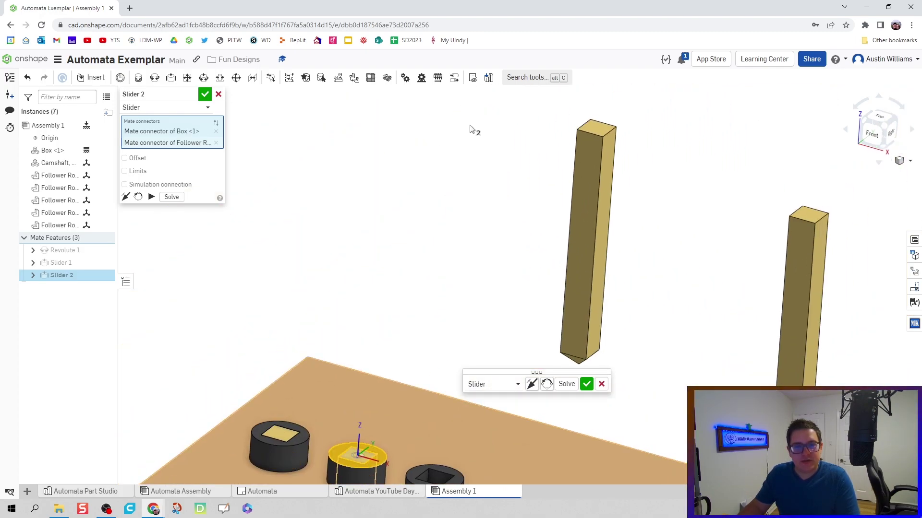
scroll(471, 150, "down", 5)
key("Escape")
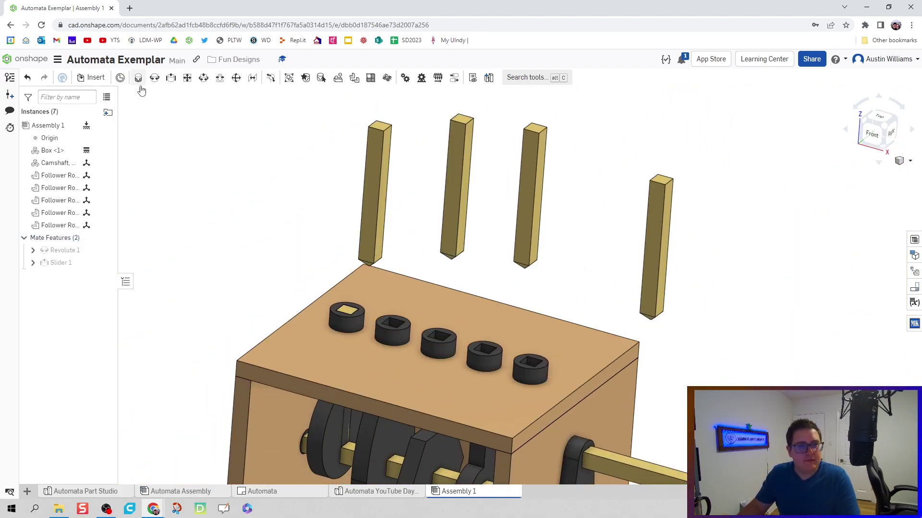
Create Slider 2 joining the second rod's top connector to the second socket
left_click(138, 78)
scroll(379, 125, "up", 5)
scroll(379, 126, "down", 3)
key("Escape")
scroll(345, 185, "down", 2)
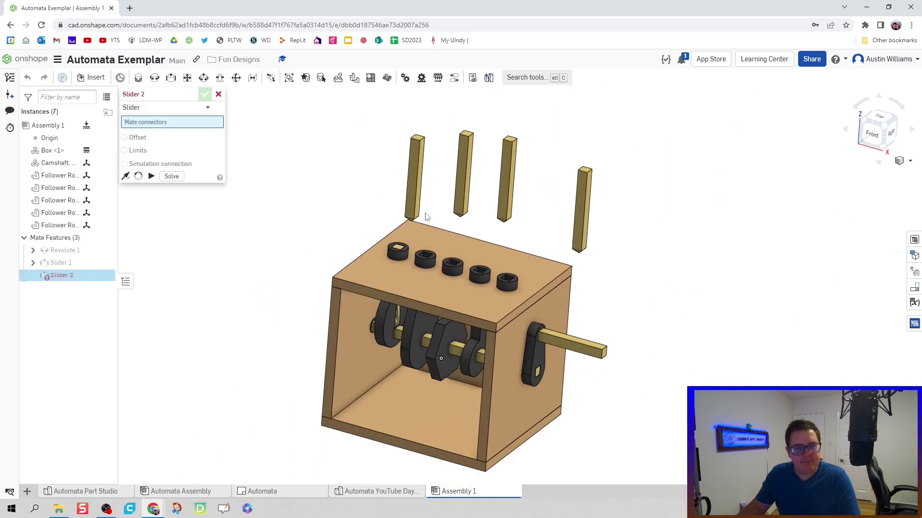
scroll(411, 182, "up", 5)
left_click(411, 181)
scroll(391, 369, "down", 3)
scroll(390, 370, "down", 2)
left_click(485, 332)
scroll(427, 157, "up", 5)
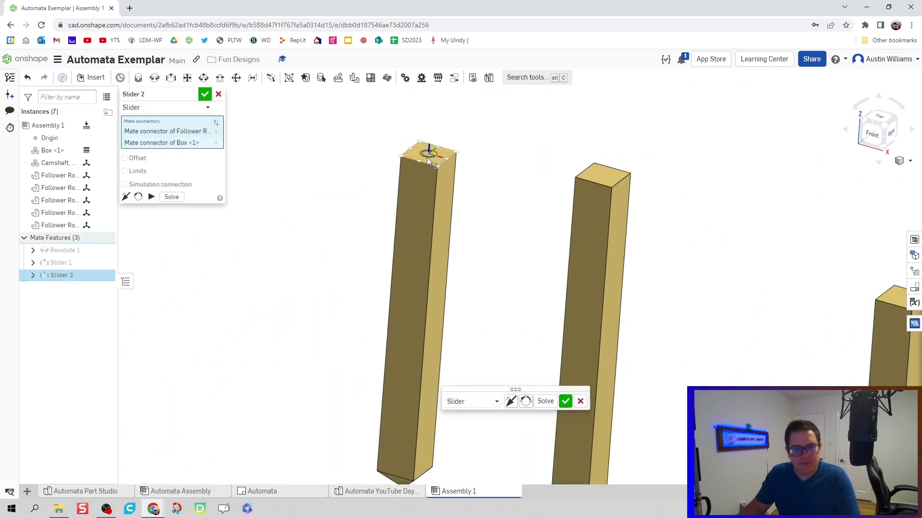
scroll(483, 388, "down", 3)
left_click(565, 402)
Add Slider 3 and Slider 4, seating the third and fourth rods in their sockets
scroll(432, 261, "up", 5)
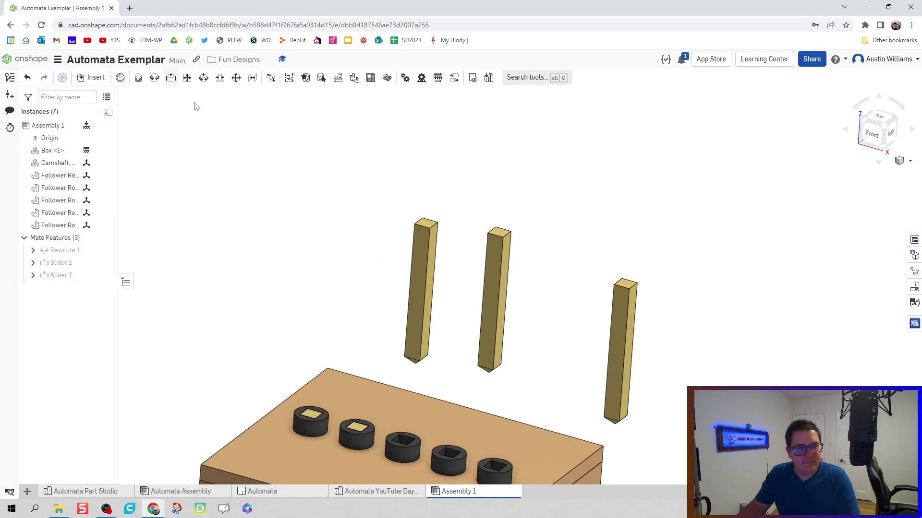
left_click(432, 261)
scroll(432, 261, "down", 3)
left_click(429, 298)
scroll(449, 132, "down", 2)
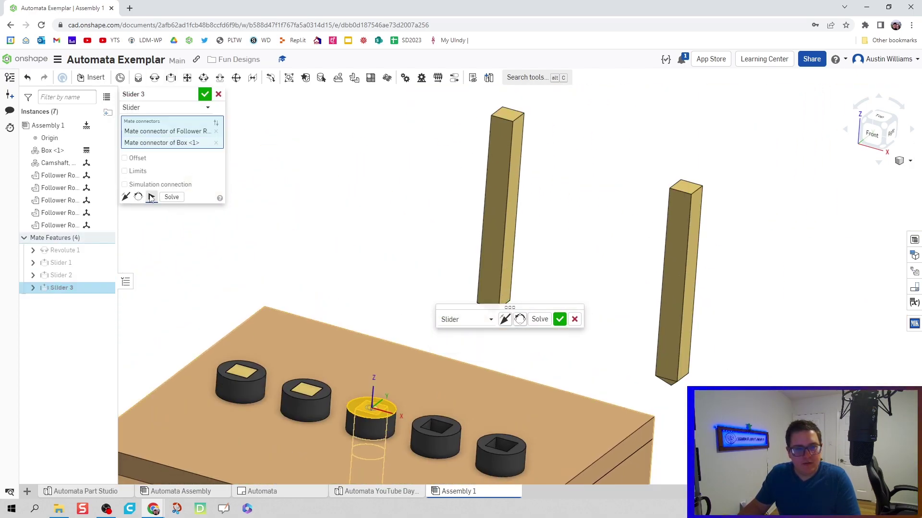
left_click(205, 94)
left_click(171, 77)
left_click(483, 205)
scroll(392, 243, "up", 5)
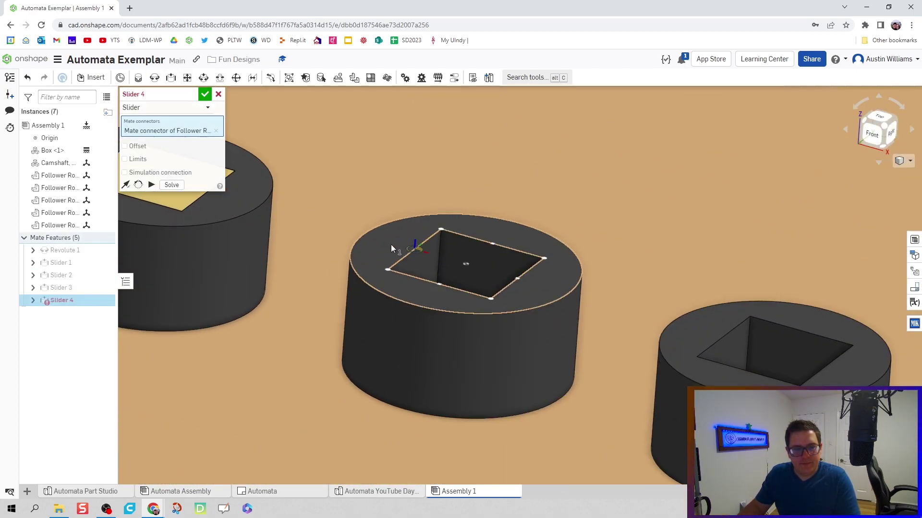
left_click(464, 264)
left_click(591, 285)
Add Slider 5 joining the fifth rod's top connector to the fifth socket
left_click(170, 77)
scroll(446, 247, "down", 3)
scroll(447, 247, "up", 4)
left_click(470, 204)
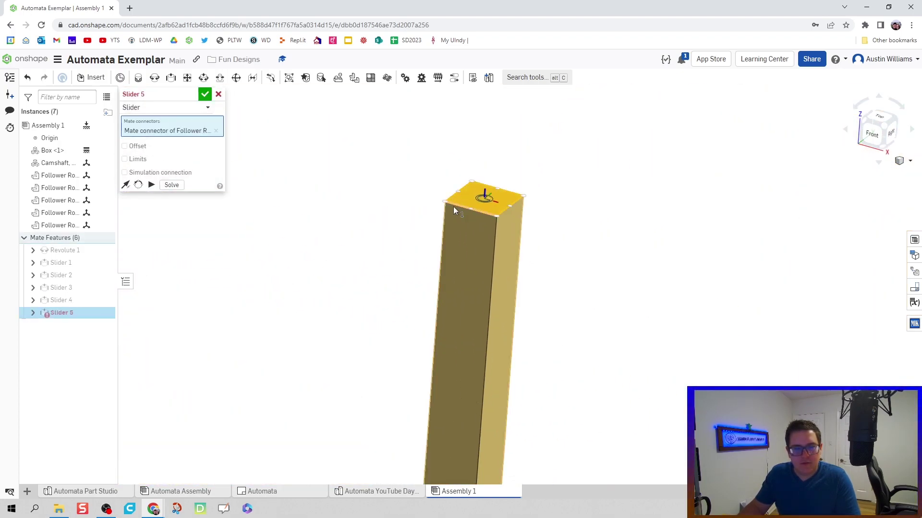
scroll(413, 253, "down", 3)
left_click(413, 254)
scroll(365, 212, "down", 5)
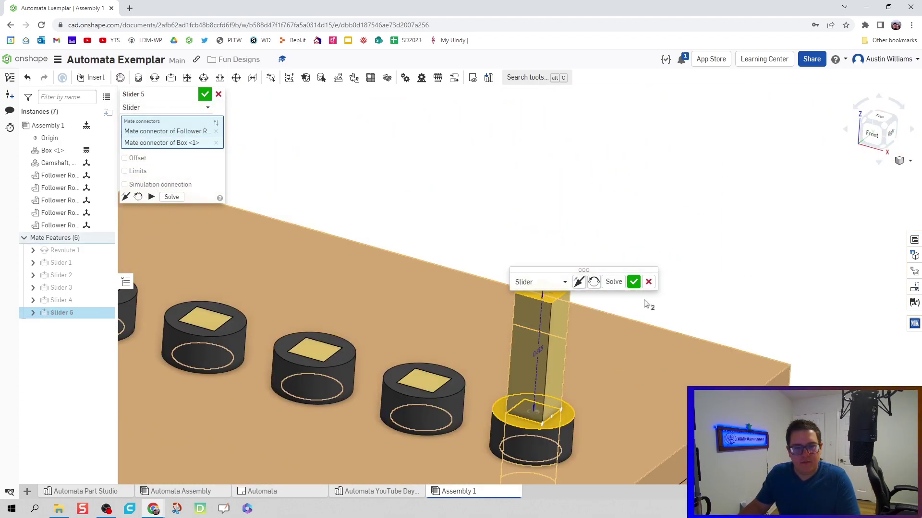
left_click(204, 94)
Discard the extra slider mate and check the seated follower rods from the front
left_click(171, 77)
key("Escape")
right_click_drag(298, 307, 451, 269)
left_click(404, 220)
left_click(439, 220)
left_click(467, 236)
right_click_drag(582, 154, 540, 156)
left_click(540, 156)
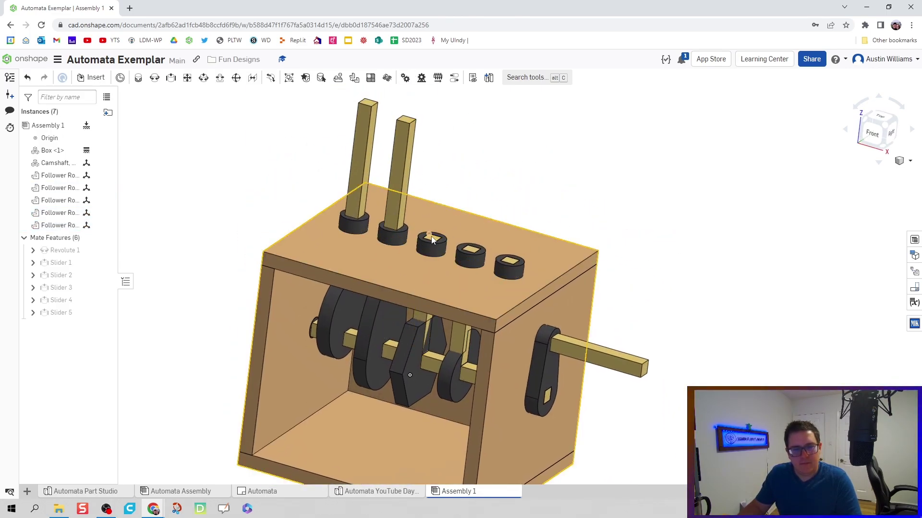
Orbit to a front-right view, then pan and zoom to inspect the follower rods
scroll(438, 224, "up", 5)
scroll(431, 183, "down", 6)
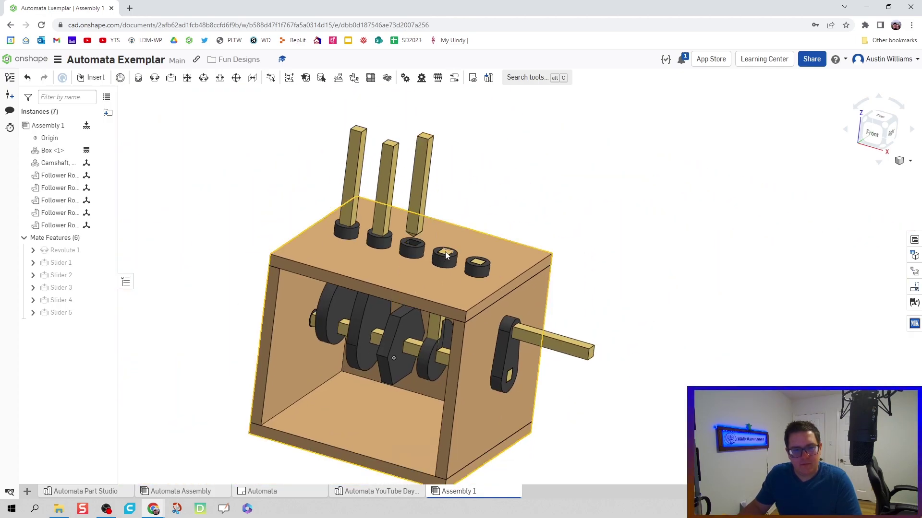
scroll(409, 225, "up", 4)
scroll(451, 228, "down", 6)
right_click_drag(568, 177, 354, 280)
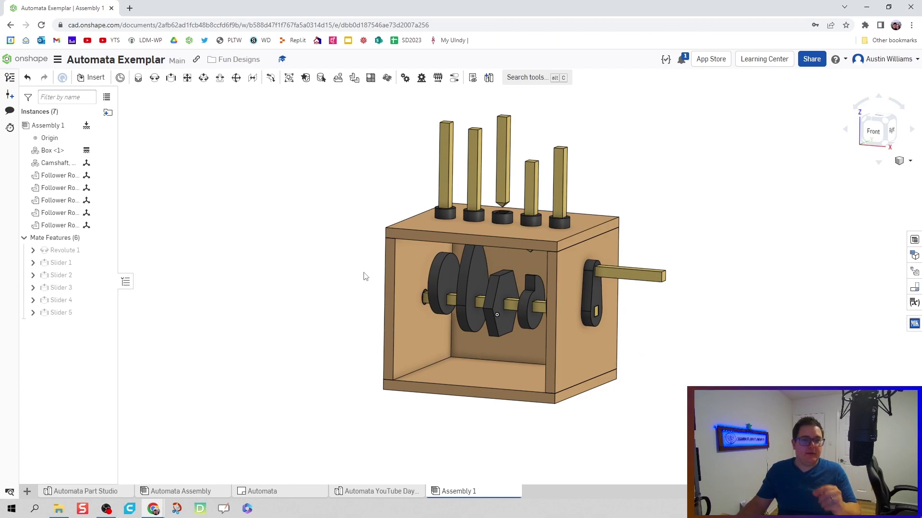
middle_click_drag(276, 298, 209, 311)
scroll(355, 240, "up", 4)
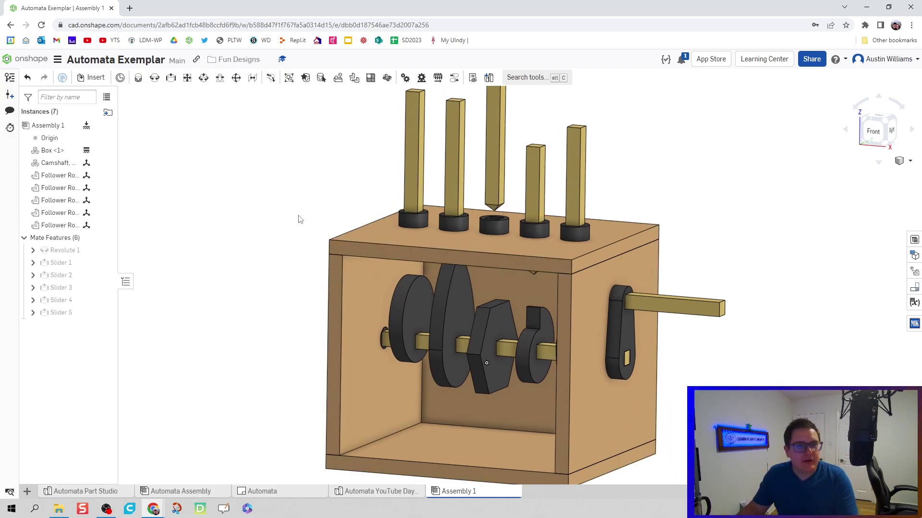
scroll(442, 230, "up", 5)
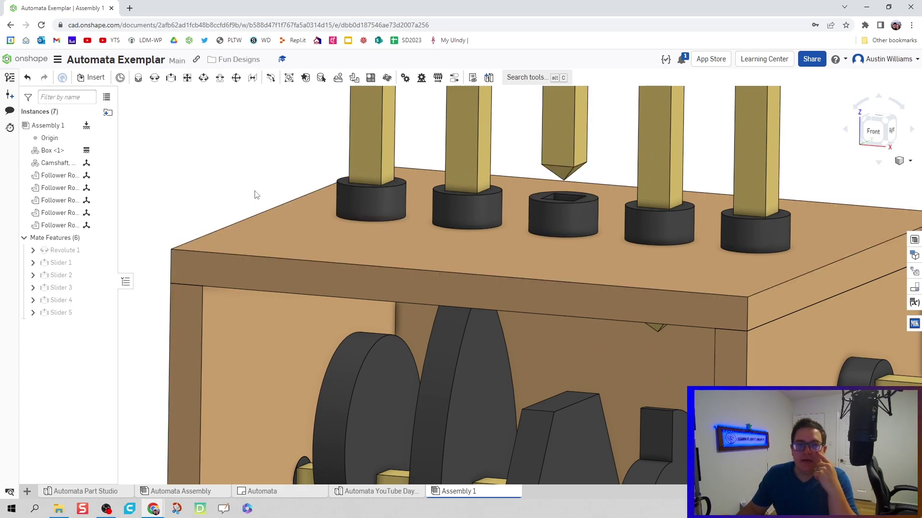
Abandon a first tangent mate attempt and lift Follower Rod 1 out of its socket
left_click(271, 78)
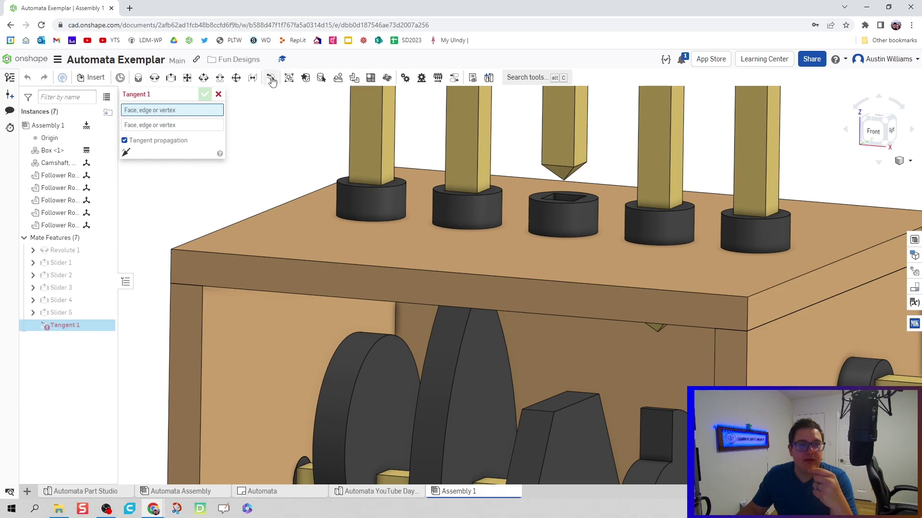
scroll(273, 198, "down", 2)
scroll(297, 240, "up", 6)
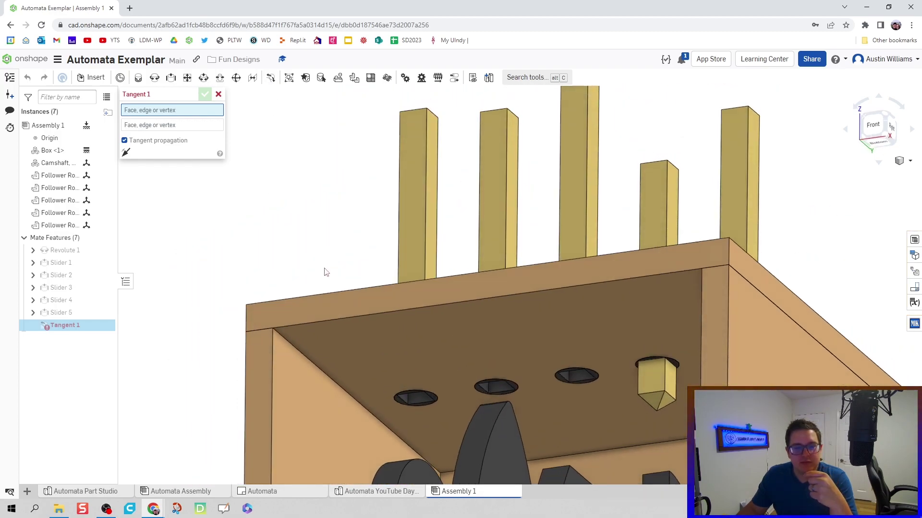
scroll(322, 286, "down", 3)
key("Escape")
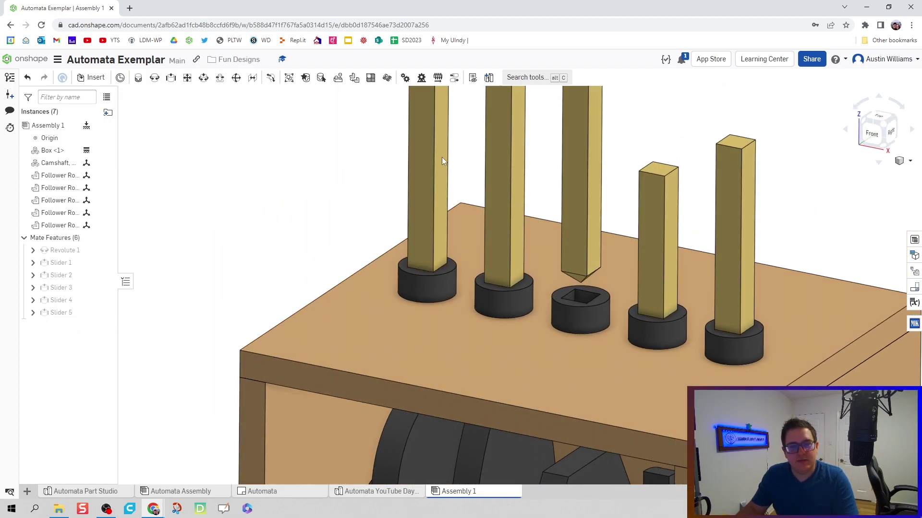
left_click_drag(441, 117, 393, 172)
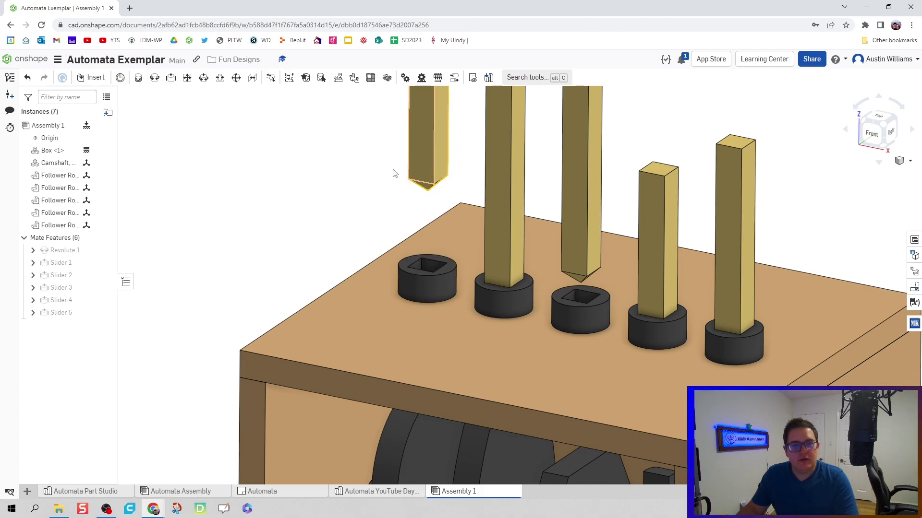
Create Tangent 1 touching Follower Rod 1's tip vertex to the first cam's rim
left_click(271, 78)
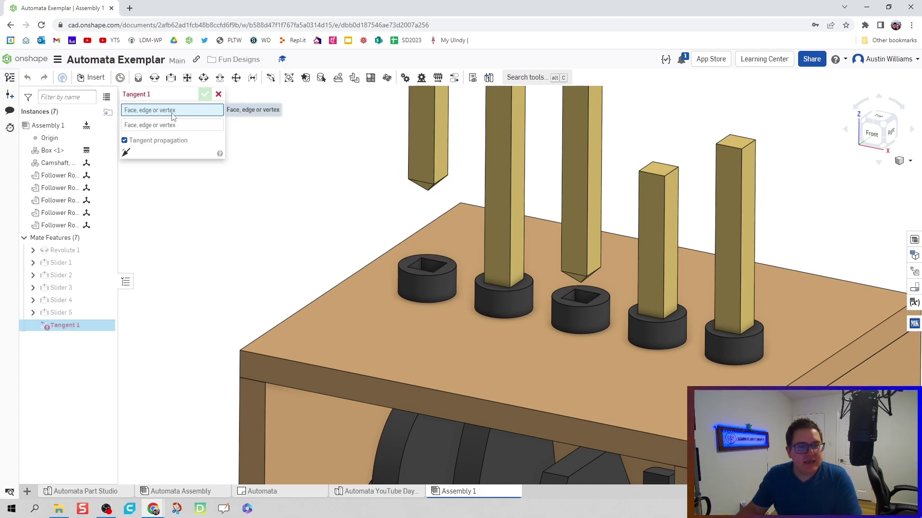
scroll(356, 203, "up", 5)
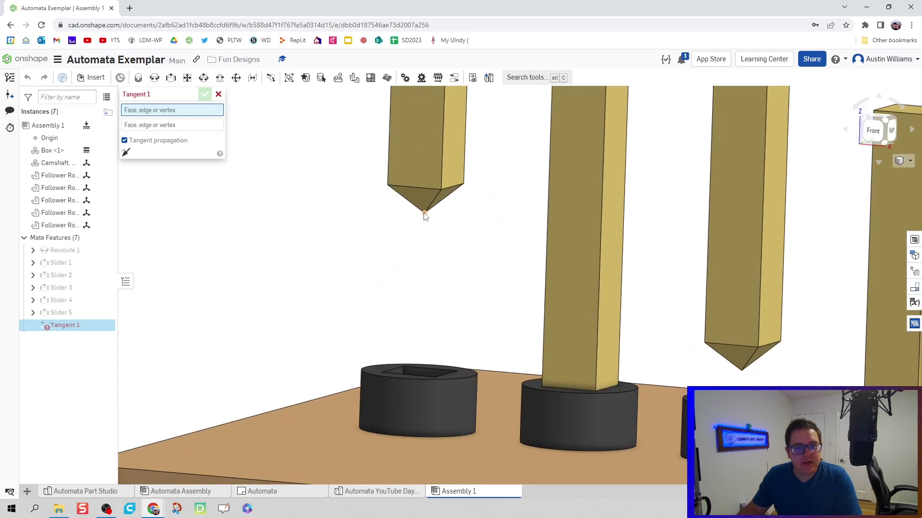
left_click(426, 213)
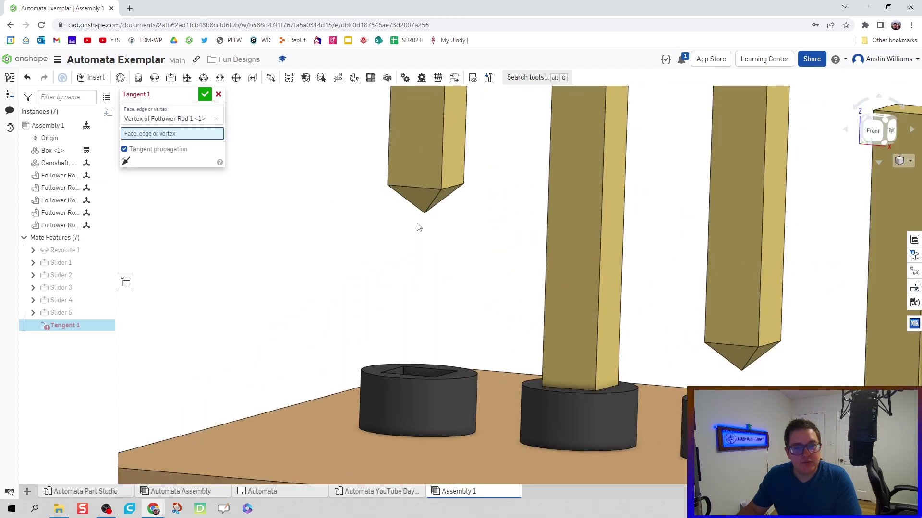
scroll(426, 216, "down", 5)
scroll(403, 268, "up", 2)
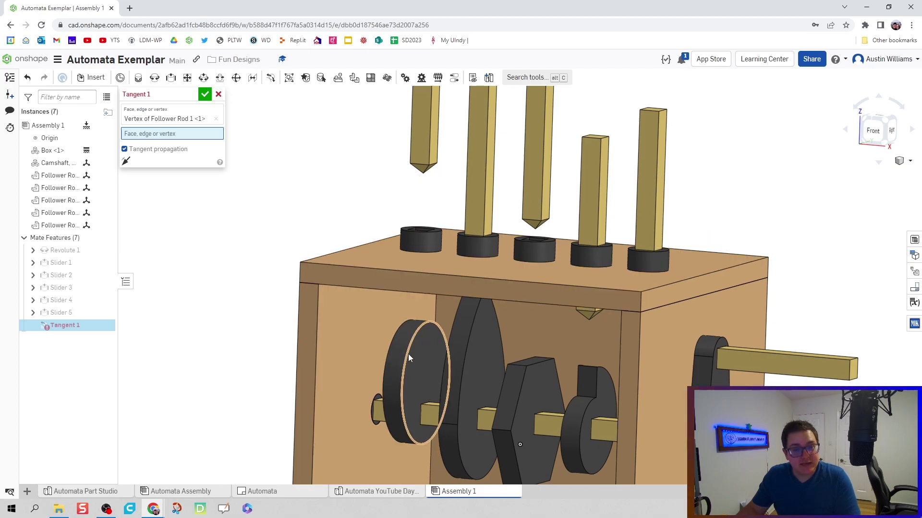
scroll(401, 342, "down", 2)
scroll(401, 341, "up", 4)
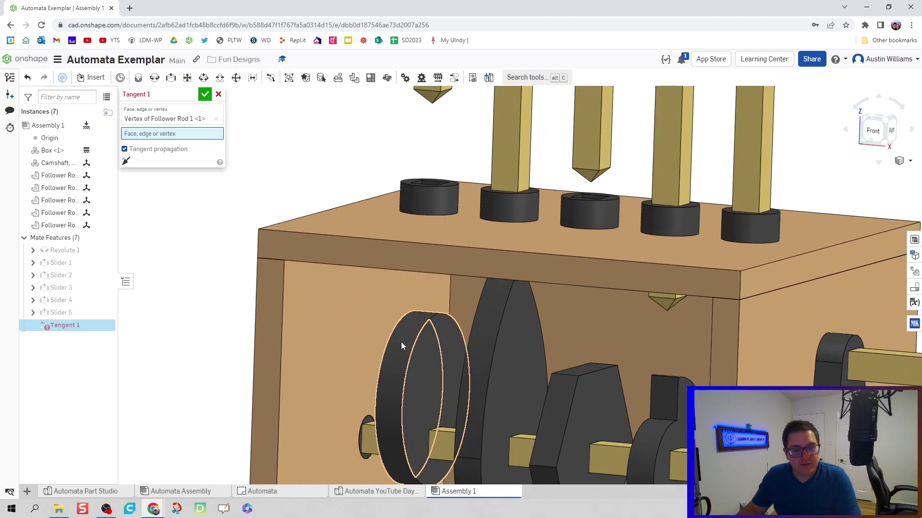
left_click(401, 341)
scroll(411, 362, "up", 3)
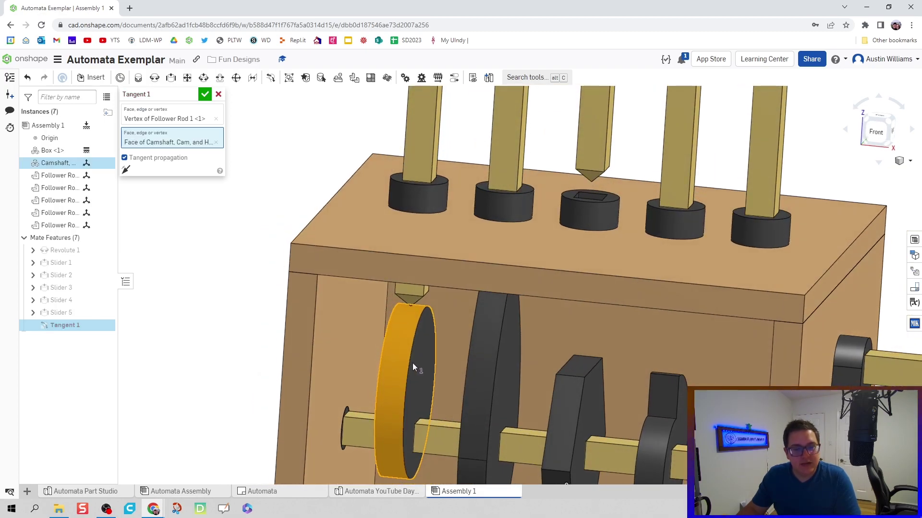
scroll(412, 312, "up", 2)
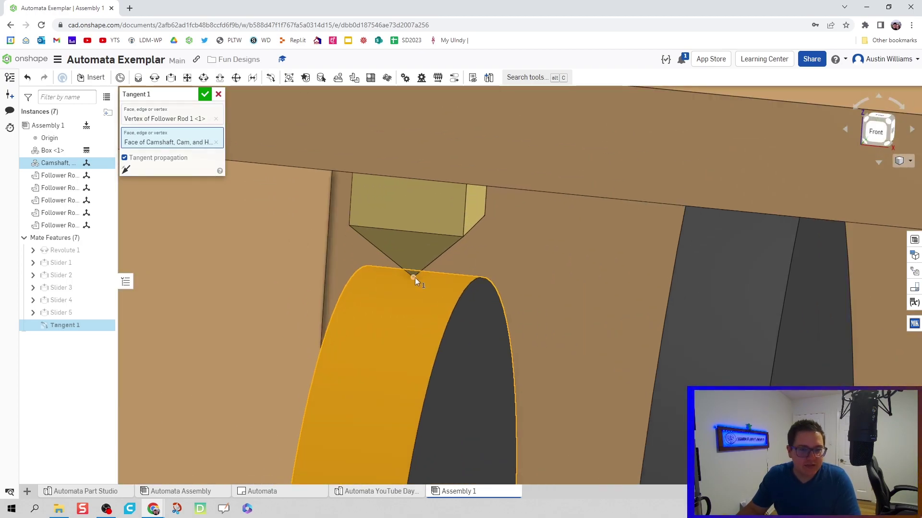
scroll(415, 279, "down", 6)
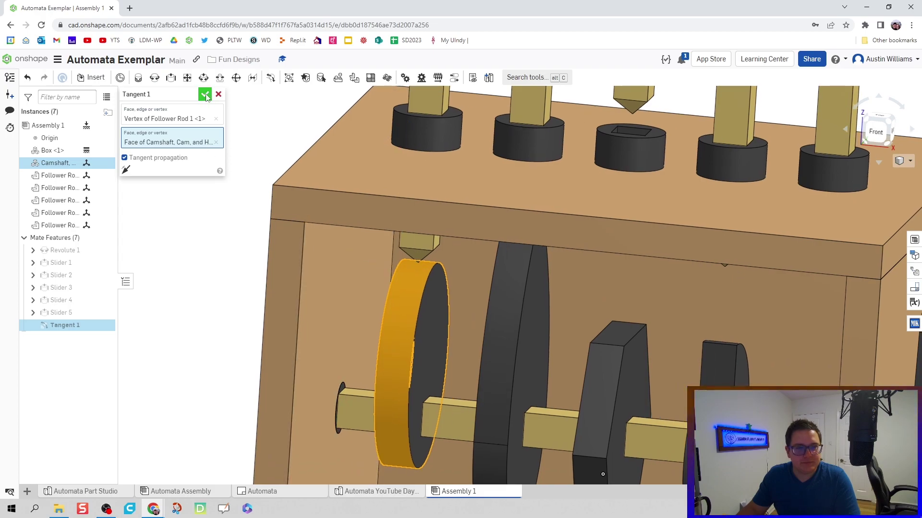
left_click(205, 94)
scroll(491, 270, "down", 3)
scroll(482, 294, "down", 5)
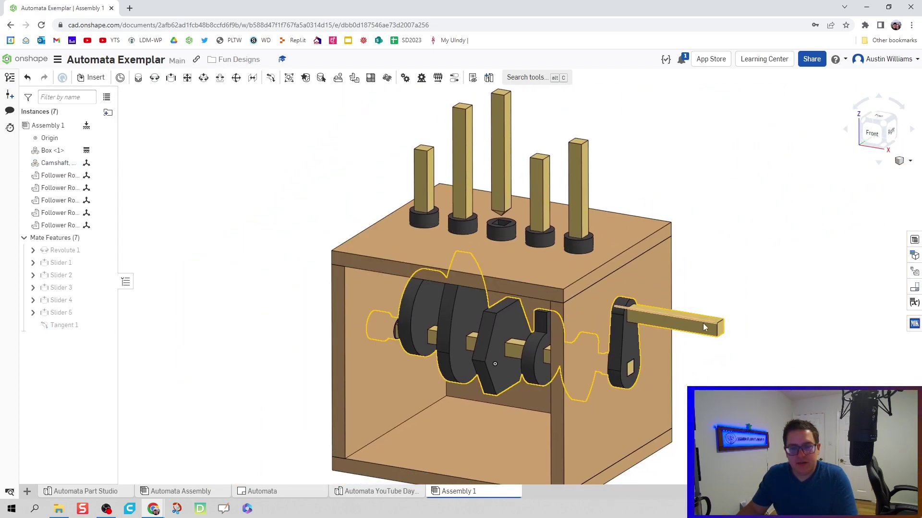
Turn the camshaft through its rotation, then view the box from the front and above
left_click_drag(720, 423, 603, 431)
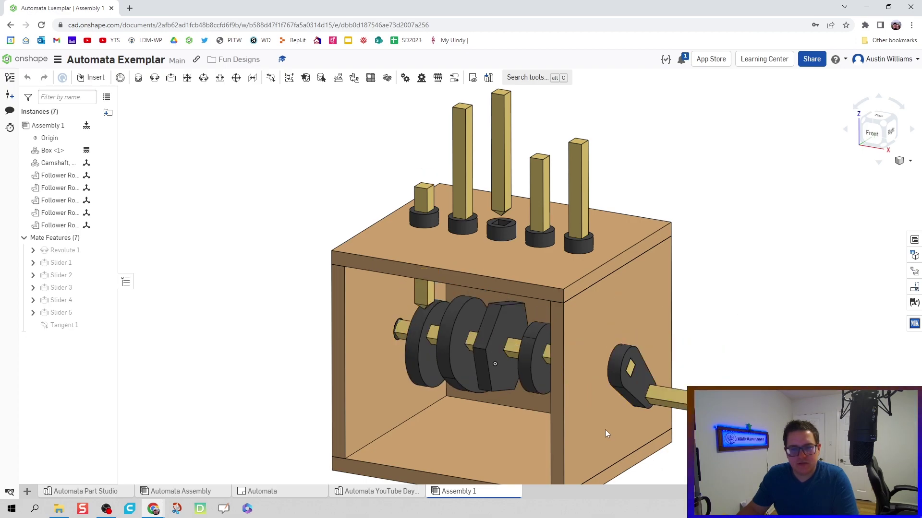
left_click_drag(551, 393, 632, 356)
left_click_drag(643, 450, 723, 220)
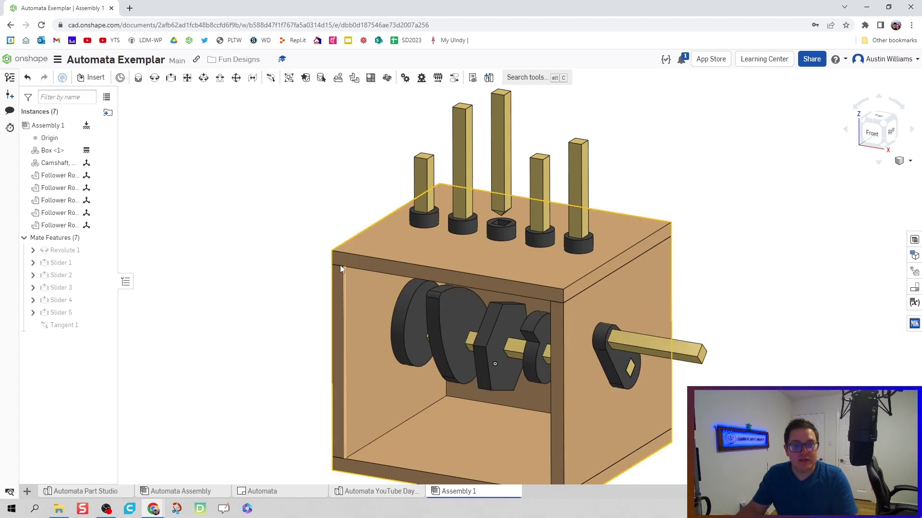
key("shift+1")
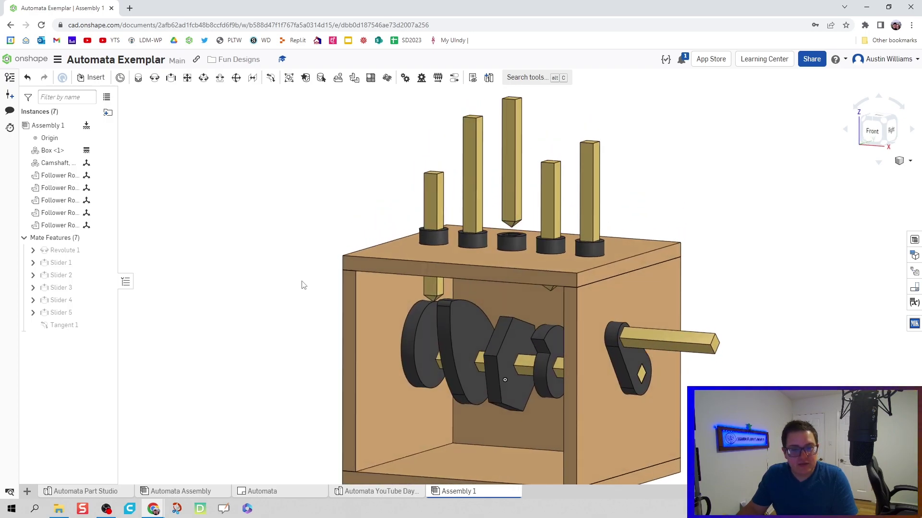
key("Up")
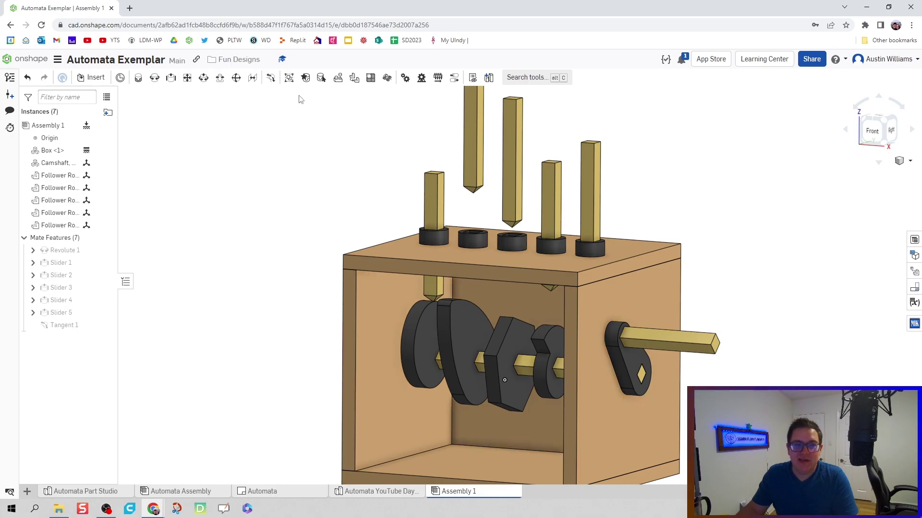
Add Tangent 2 resting Follower Rod 2's tip vertex on the second cam's face
left_click(272, 77)
scroll(471, 222, "up", 5)
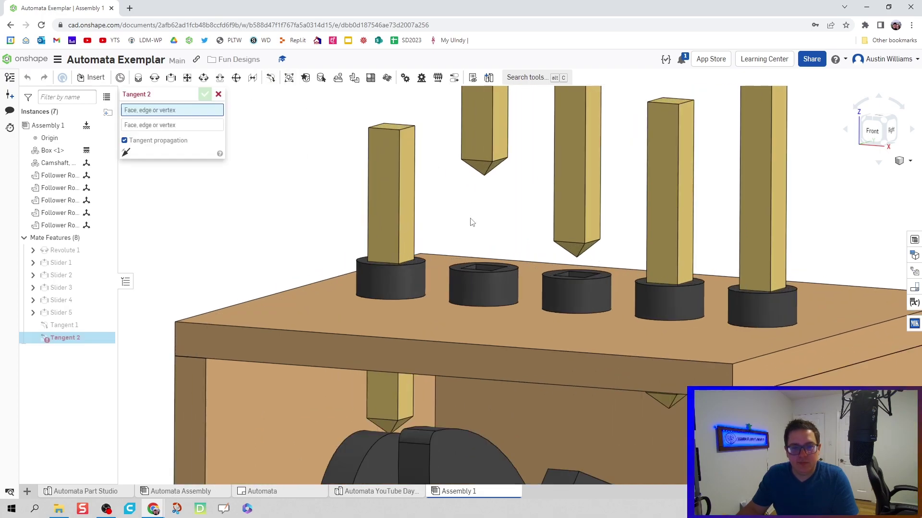
left_click(485, 175)
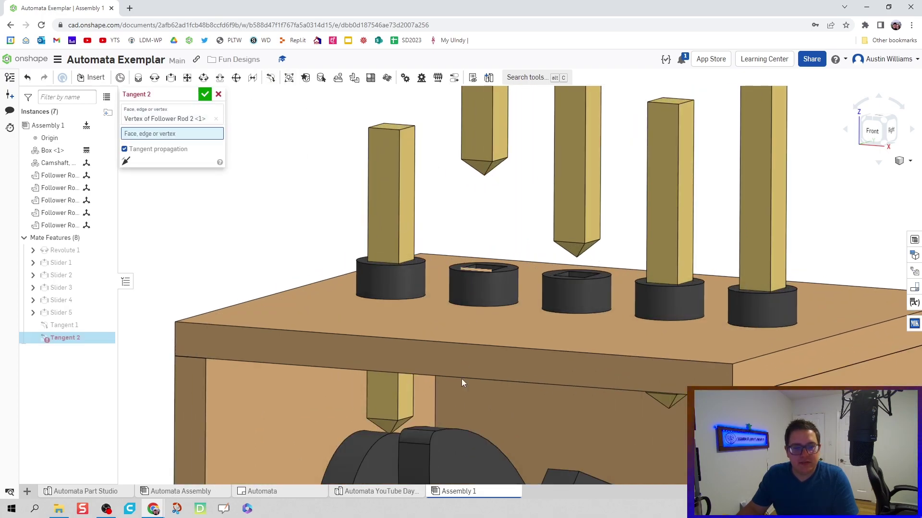
scroll(456, 403, "down", 3)
scroll(454, 414, "up", 4)
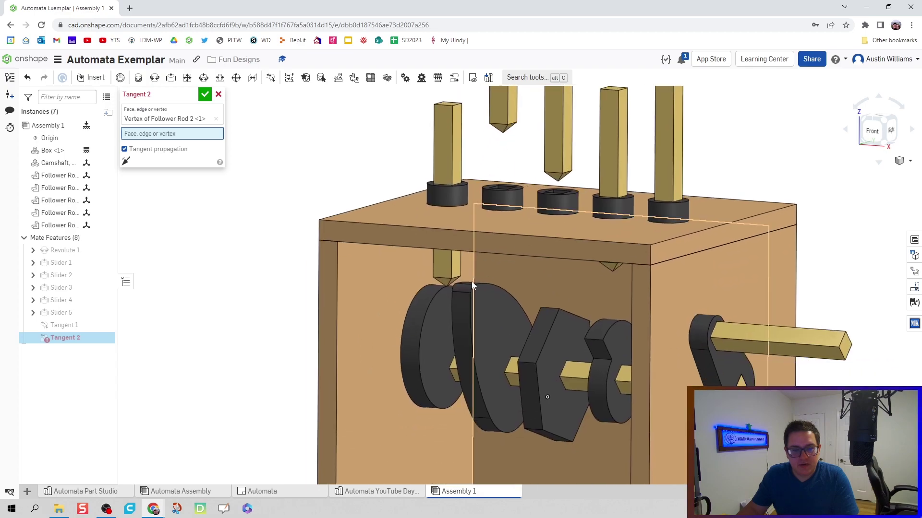
left_click(462, 334)
left_click(204, 94)
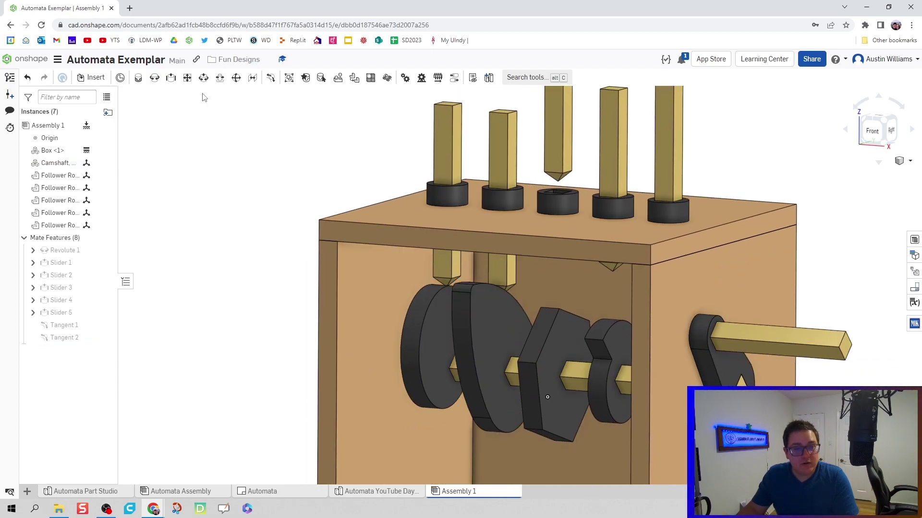
scroll(567, 288, "down", 5)
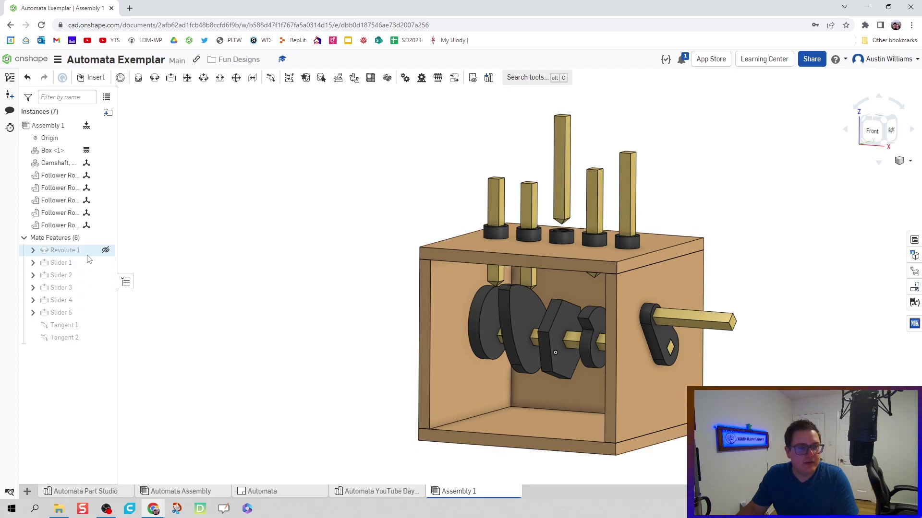
Play the Revolute 1 animation to spin the camshaft 0–360 deg
right_click(88, 257)
left_click(120, 361)
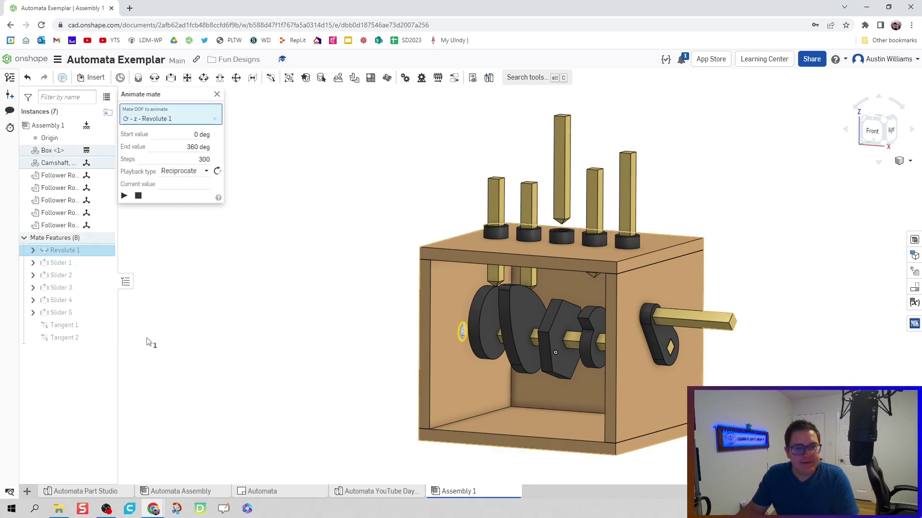
left_click(125, 197)
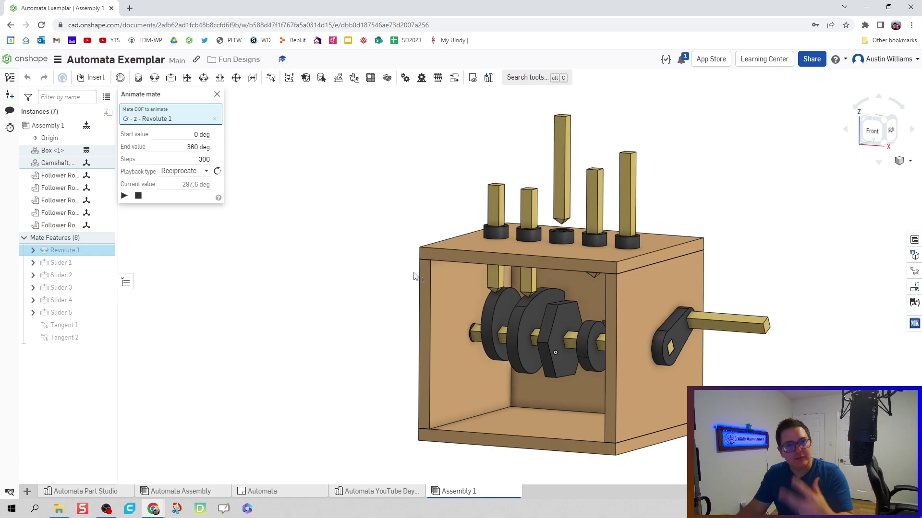
Close the animation and add Tangent 3 resting Follower Rod 3's tip on a hex cam face
left_click(217, 95)
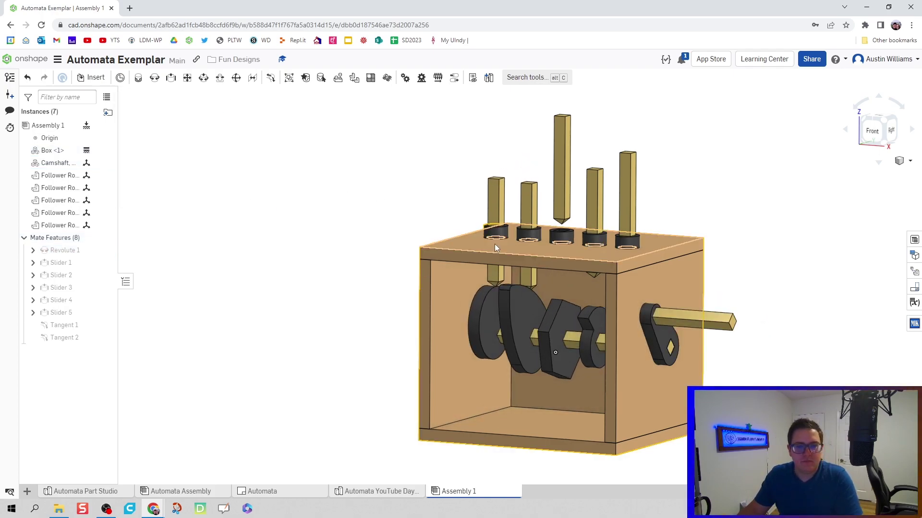
scroll(535, 243, "up", 5)
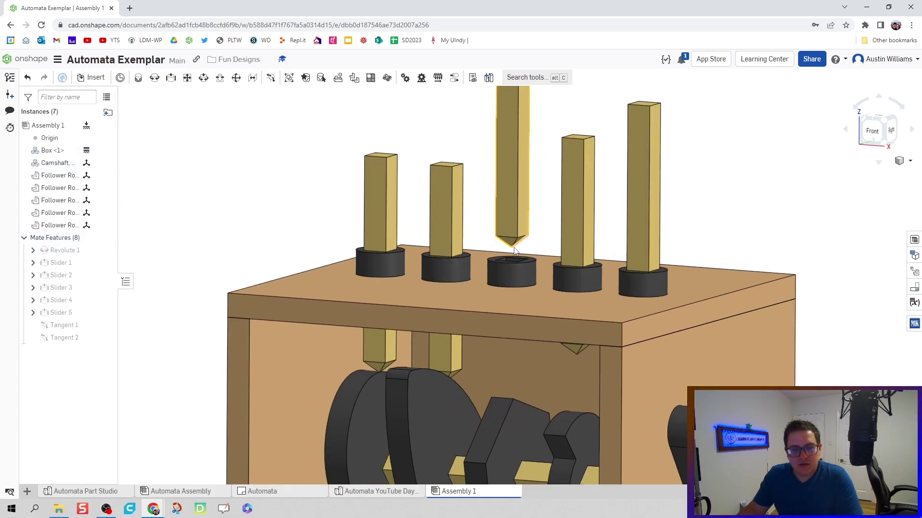
left_click(270, 77)
left_click(512, 248)
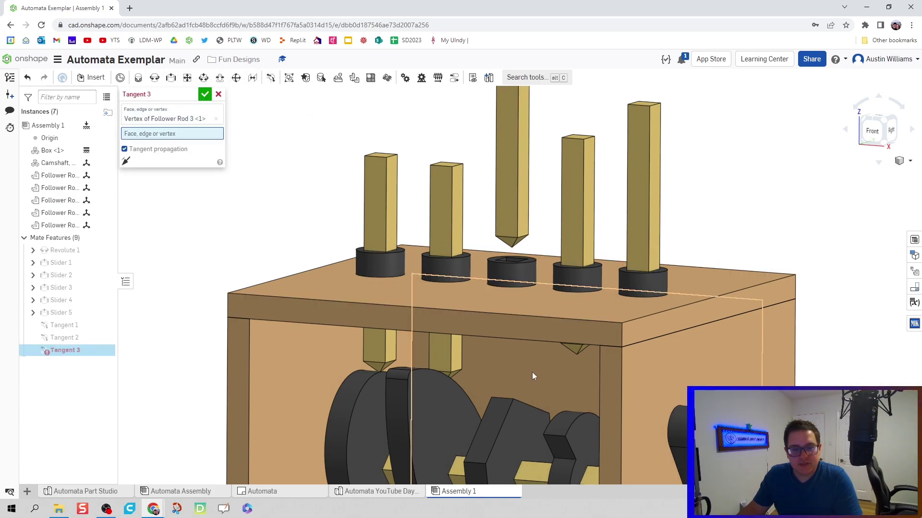
middle_click_drag(530, 365, 533, 298)
left_click(507, 328)
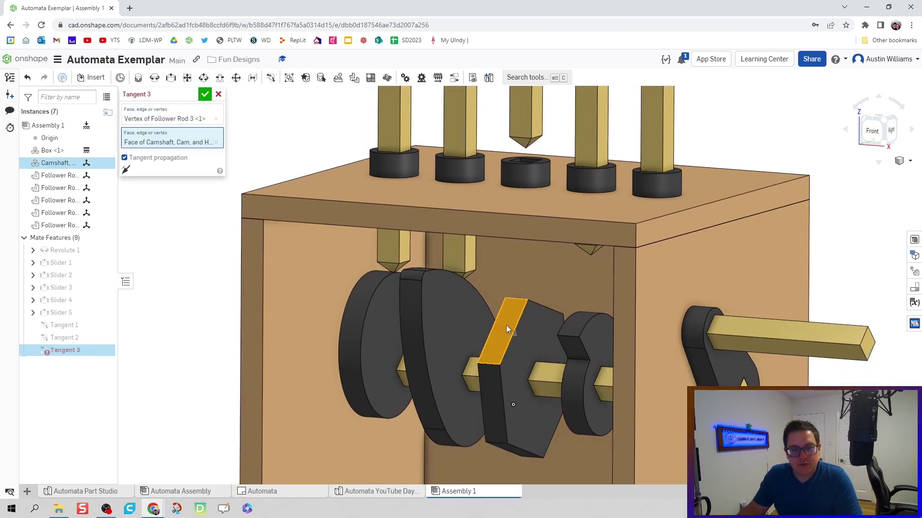
key("shift+1")
right_click_drag(526, 316, 511, 316)
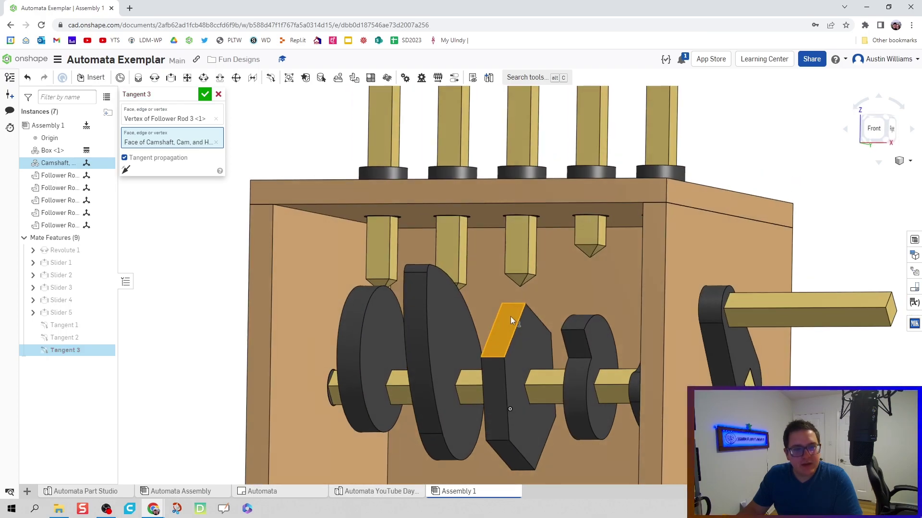
left_click(206, 95)
key("shift+7")
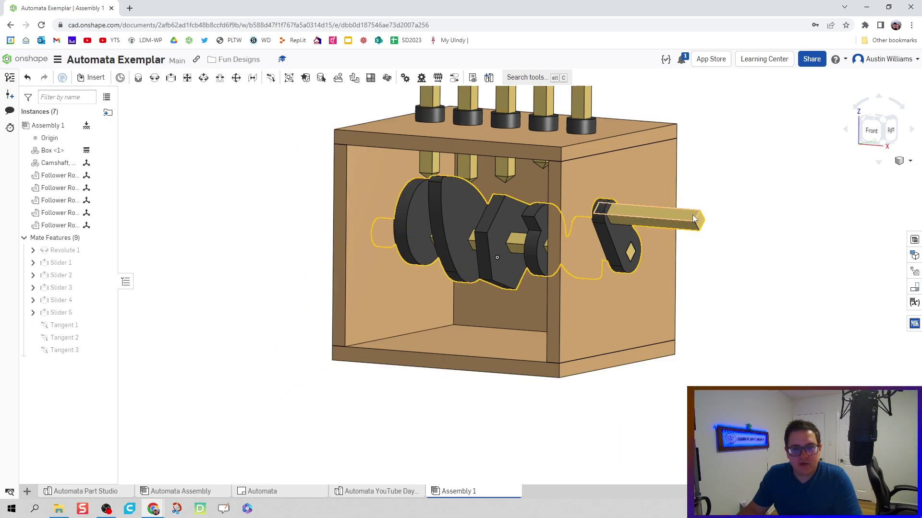
Replay the Revolute 1 camshaft animation with three cams engaged
right_click(72, 251)
left_click(139, 355)
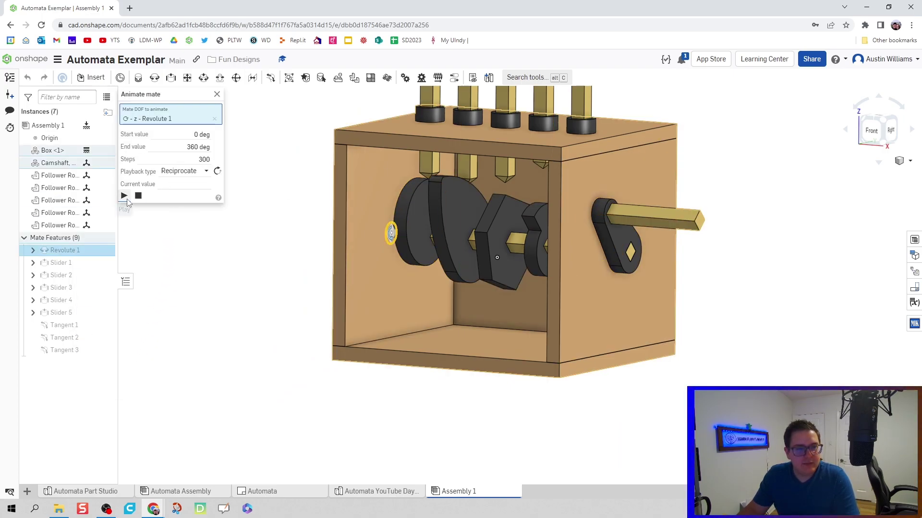
left_click(124, 196)
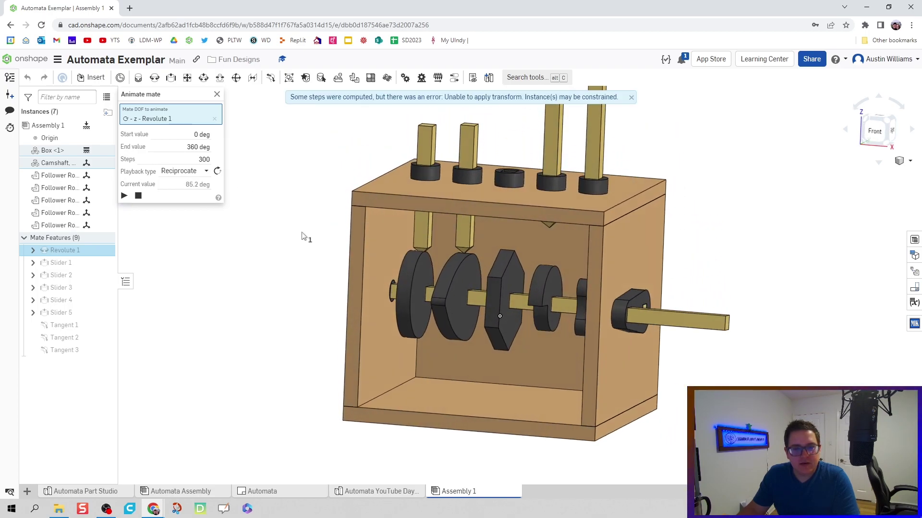
scroll(302, 237, "down", 3)
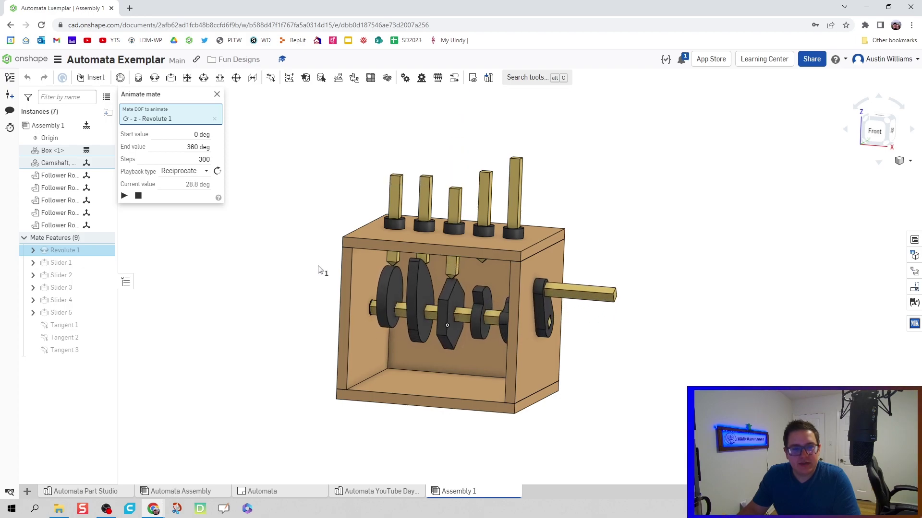
left_click(216, 96)
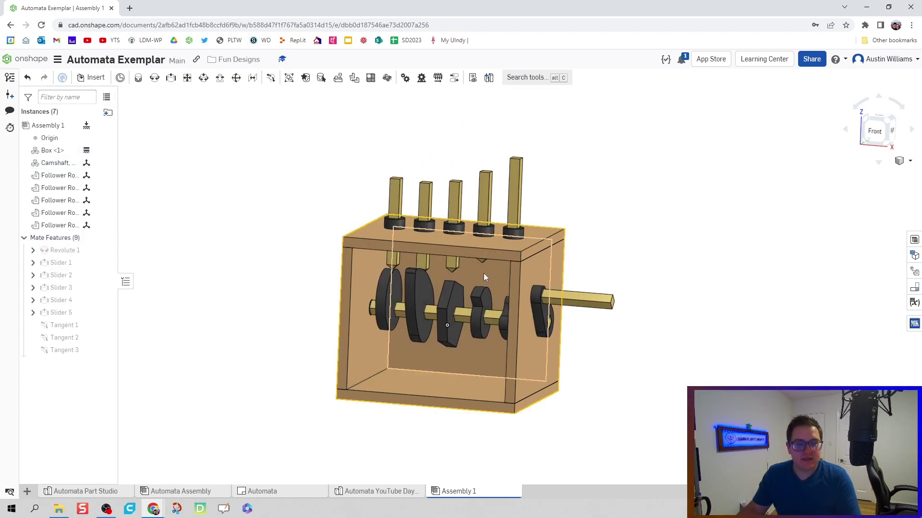
scroll(441, 302, "up", 5)
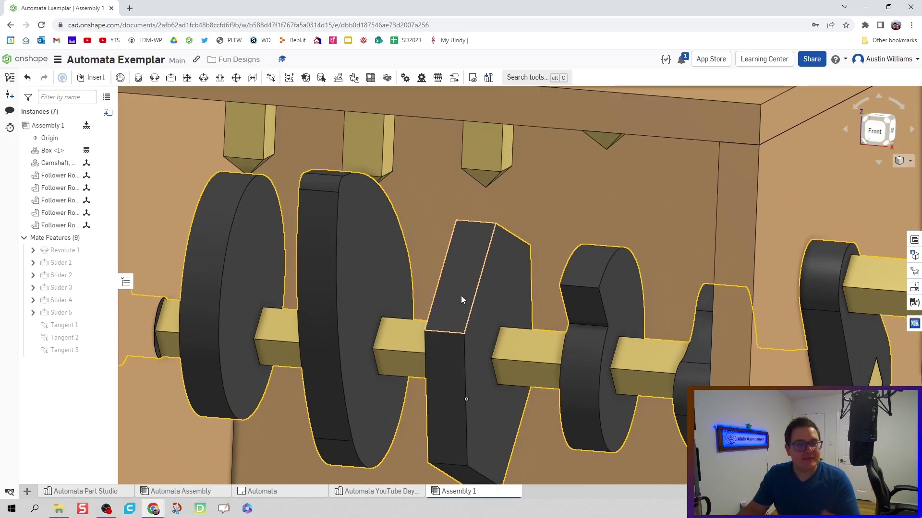
scroll(441, 333, "up", 4)
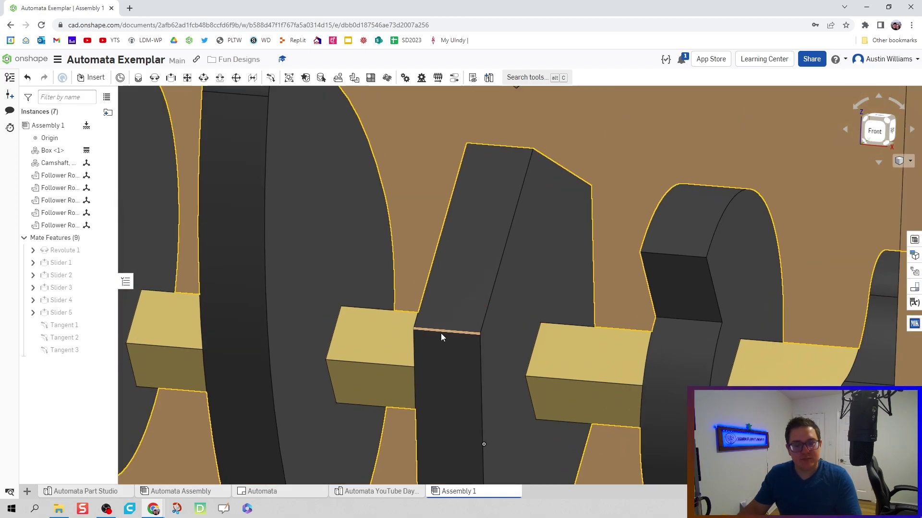
scroll(440, 333, "down", 5)
scroll(397, 265, "down", 4)
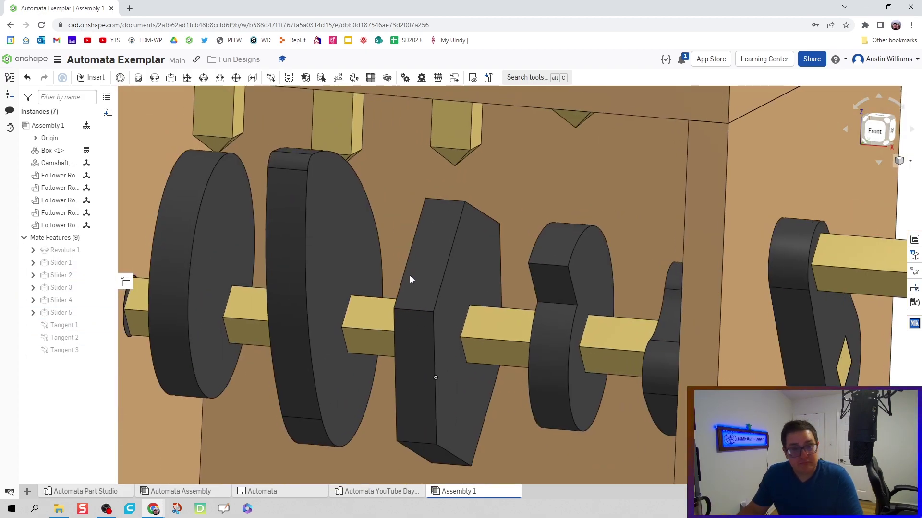
scroll(401, 279, "up", 3)
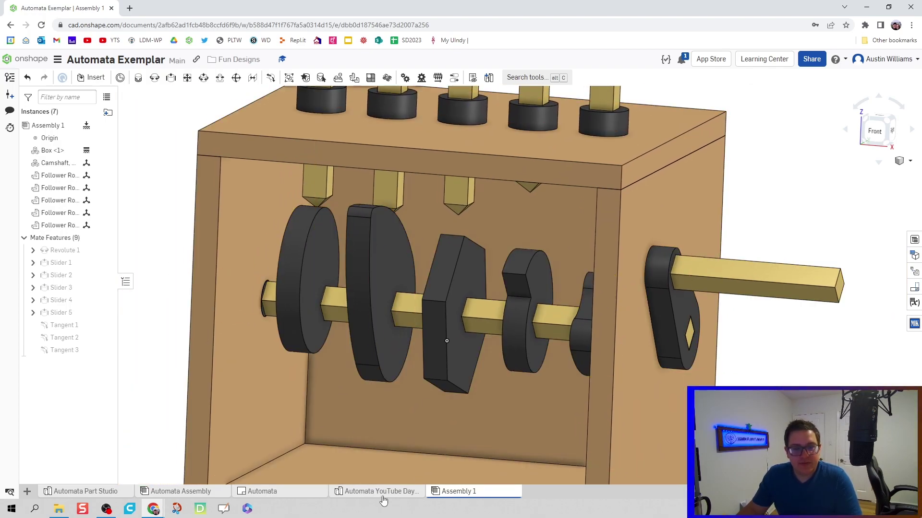
In the cam part studio, expand the Cam folder and edit Hex Cam Sketch
left_click(358, 491)
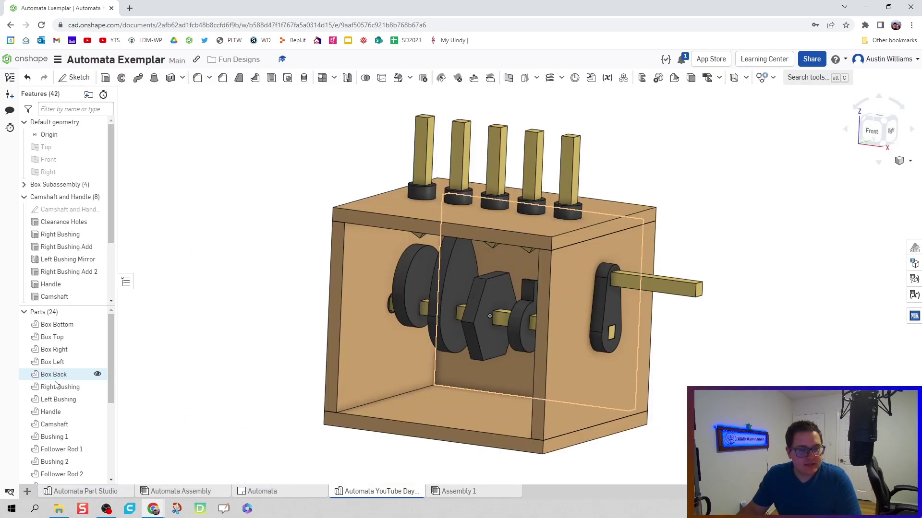
left_click(24, 197)
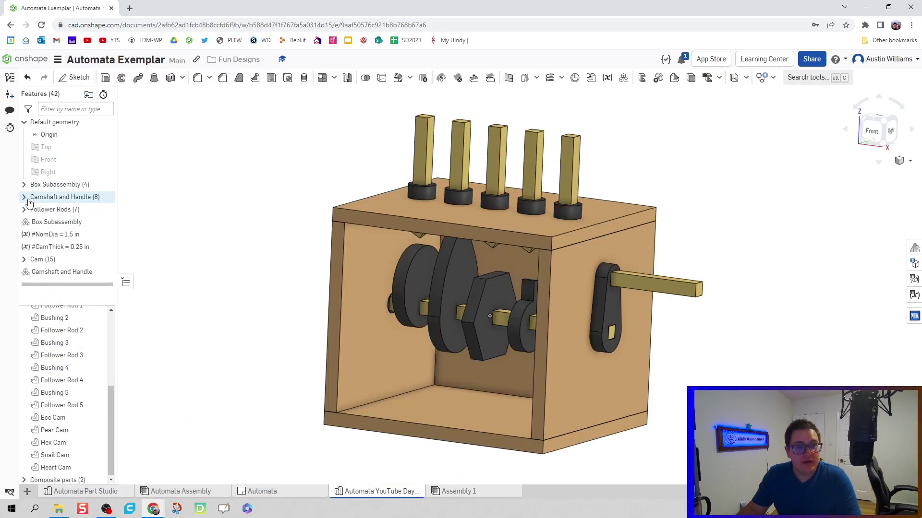
left_click(23, 259)
scroll(77, 226, "down", 4)
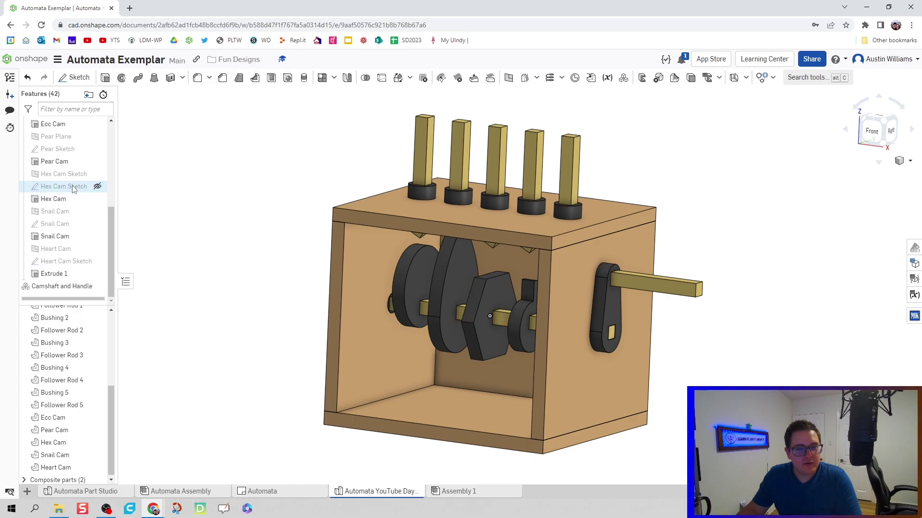
double_click(73, 188)
scroll(523, 277, "up", 5)
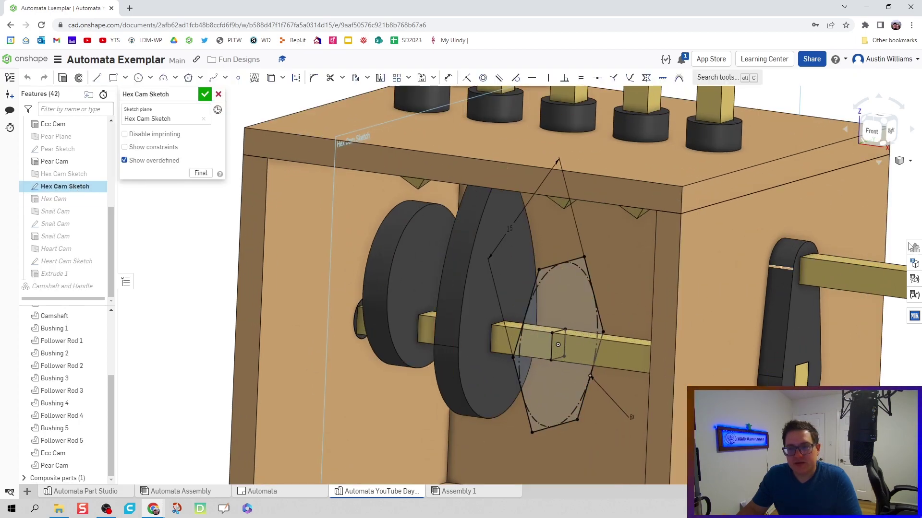
View the sketch from the Right and hide the Box part to expose the cam
left_click(891, 137)
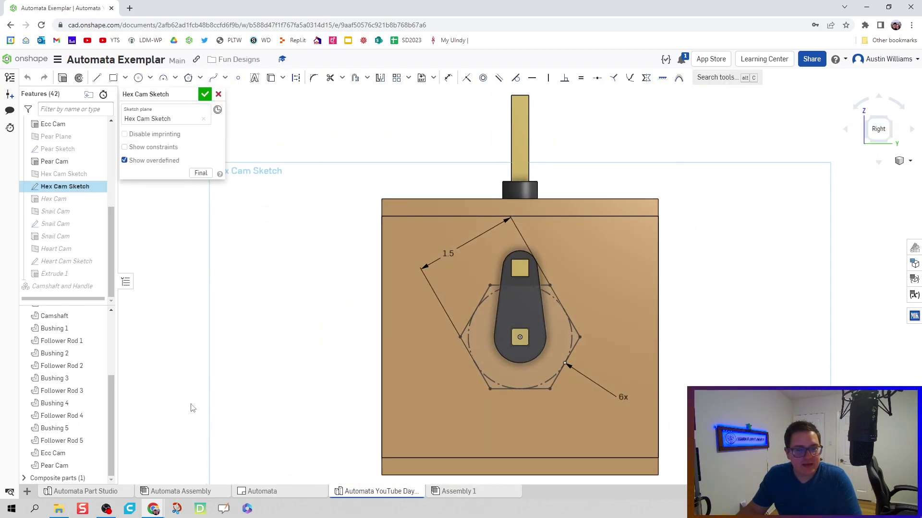
scroll(47, 332, "up", 3)
left_click(24, 313)
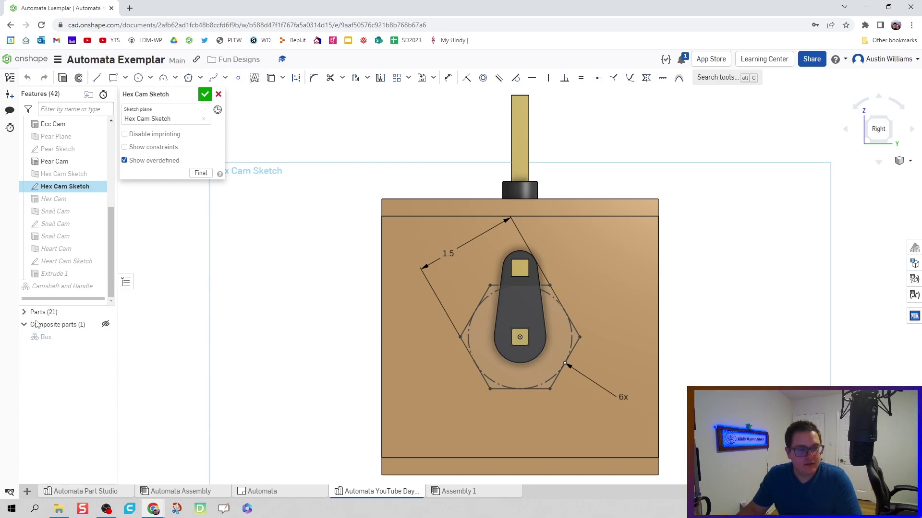
left_click(24, 312)
scroll(502, 341, "up", 5)
scroll(428, 207, "up", 5)
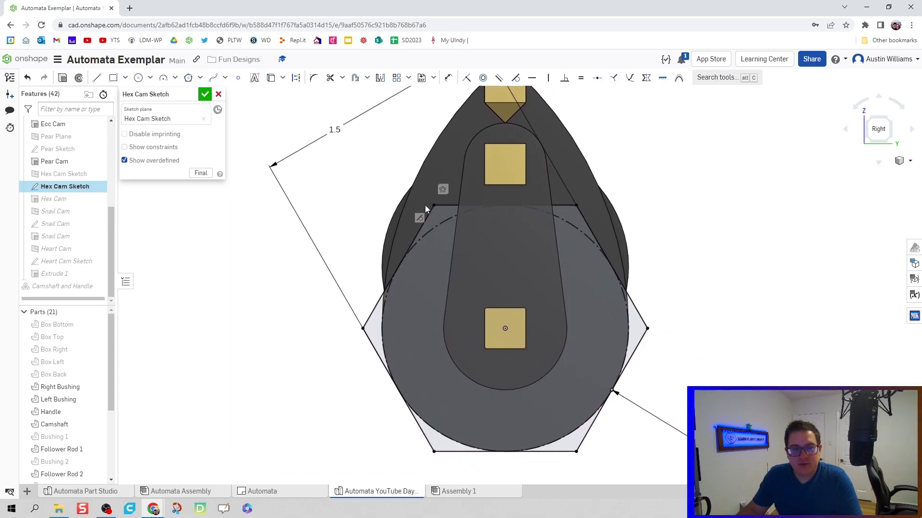
scroll(430, 207, "down", 3)
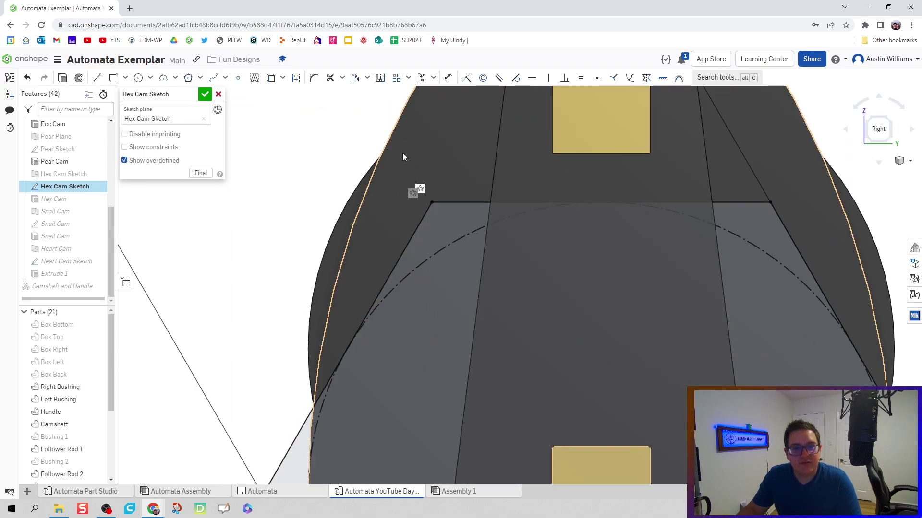
Fillet the hexagon corners at 0.05 radius and accept the Hex Cam Sketch
left_click(431, 202)
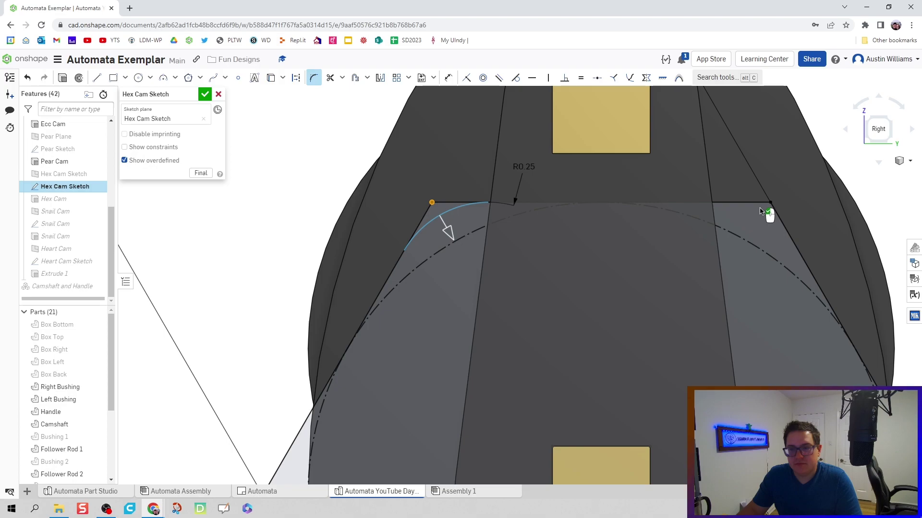
scroll(727, 231, "down", 5)
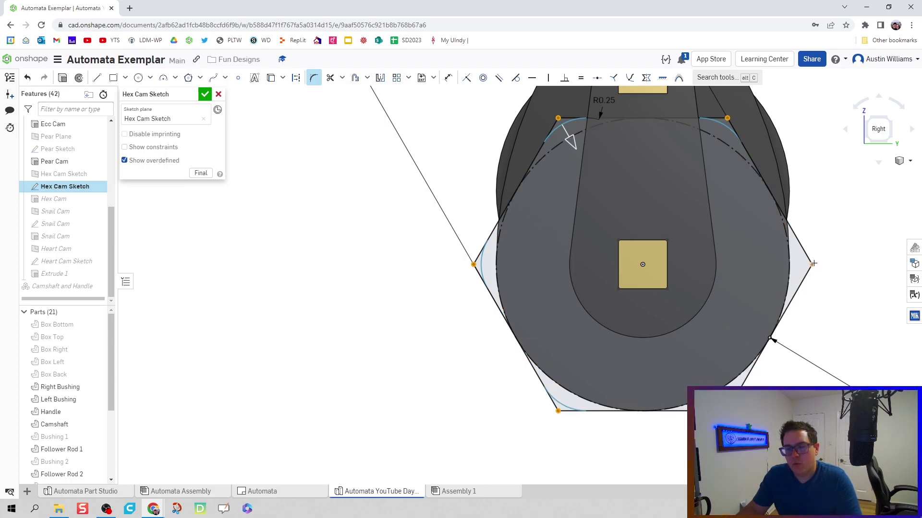
middle_click_drag(602, 95, 557, 181)
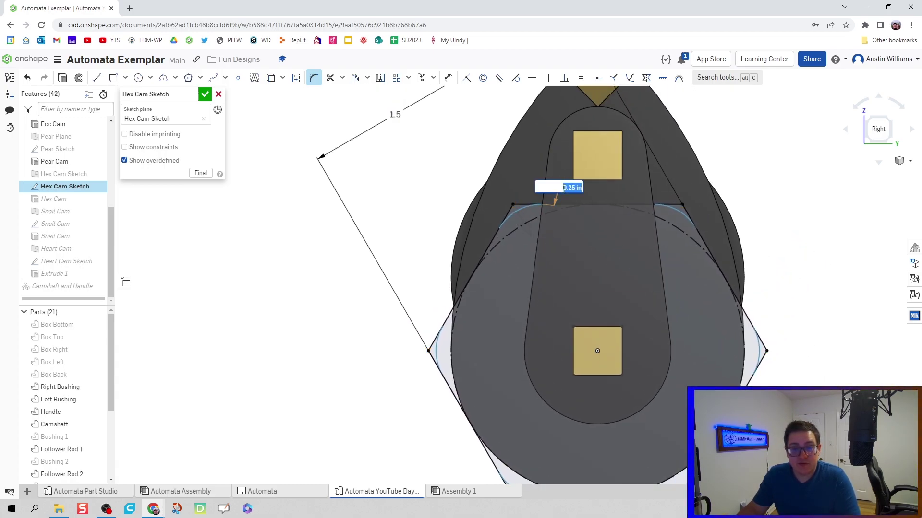
key("Return")
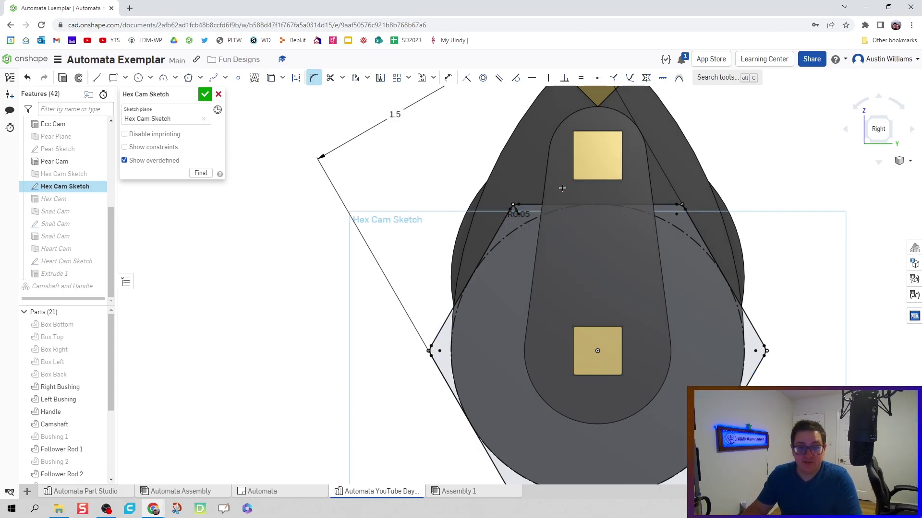
scroll(489, 197, "up", 10)
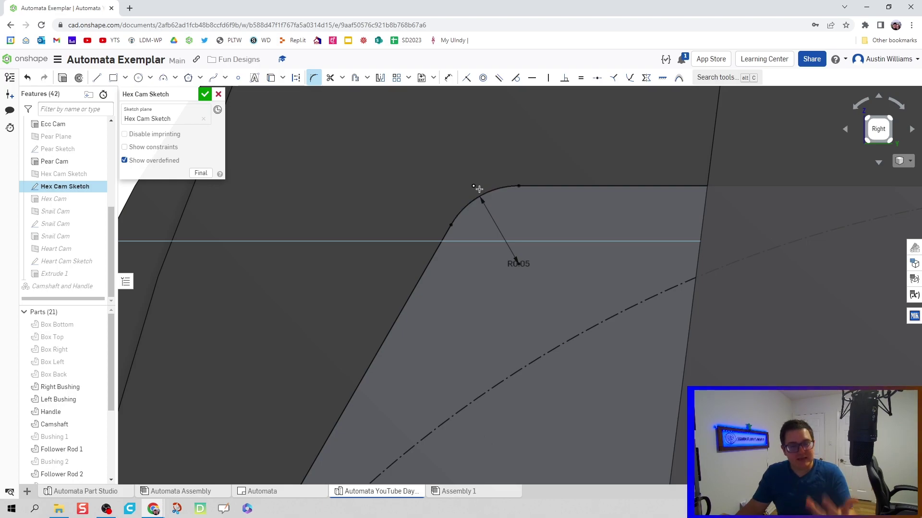
scroll(477, 194, "up", 5)
scroll(523, 185, "down", 4)
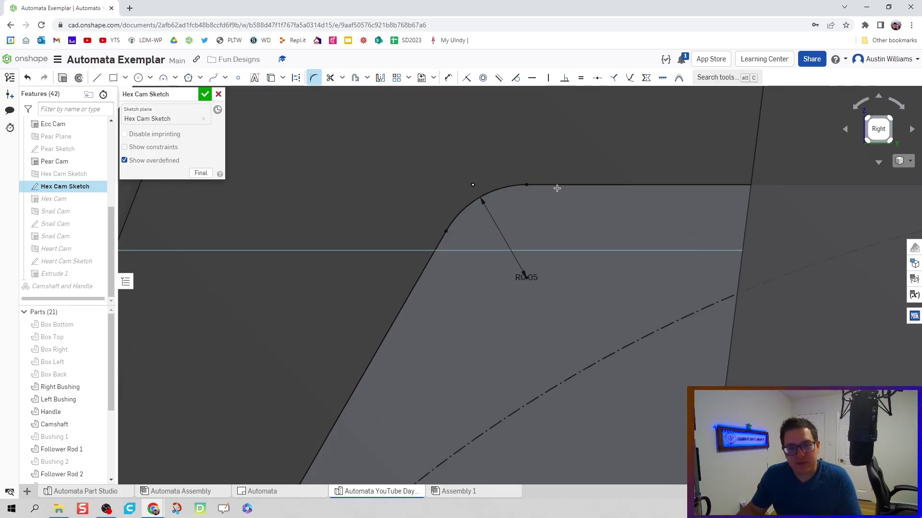
scroll(558, 185, "up", 3)
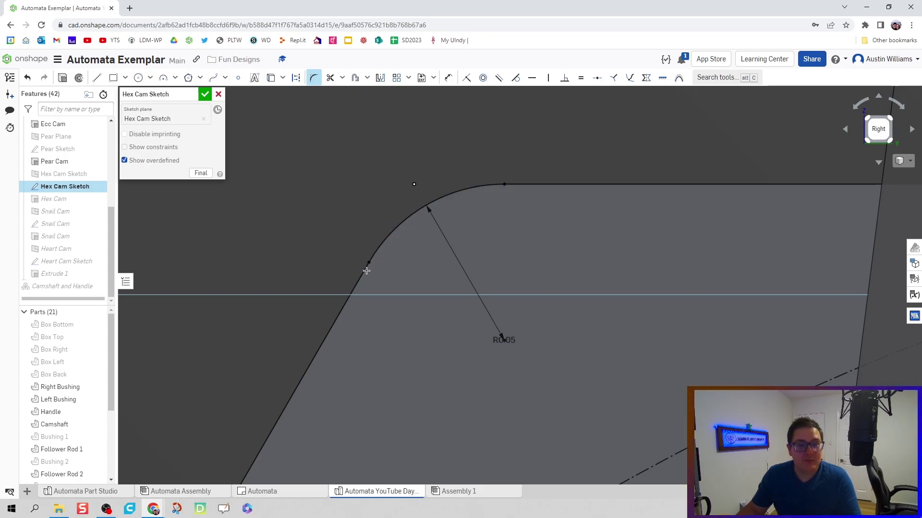
scroll(391, 254, "down", 3)
left_click(205, 96)
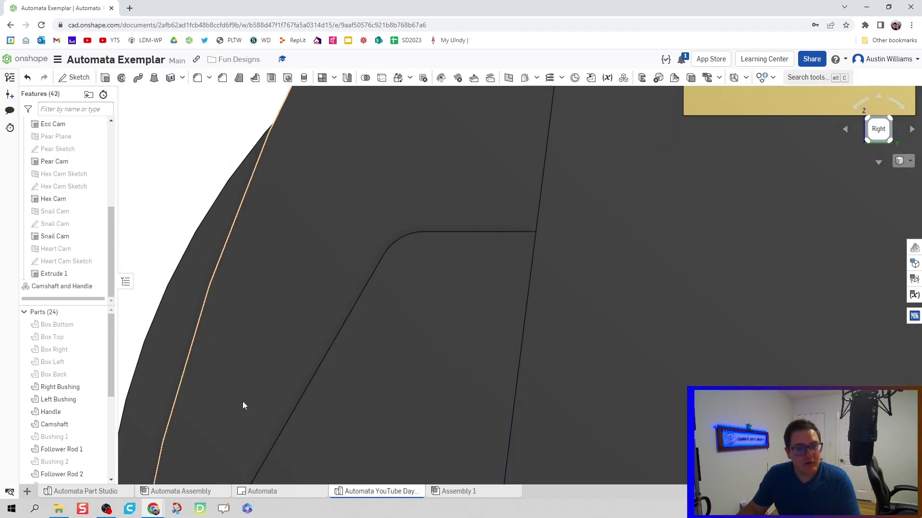
In Assembly 1, animate the Revolute 1 mate so the camshaft turns the cams under the follower rods
left_click(458, 491)
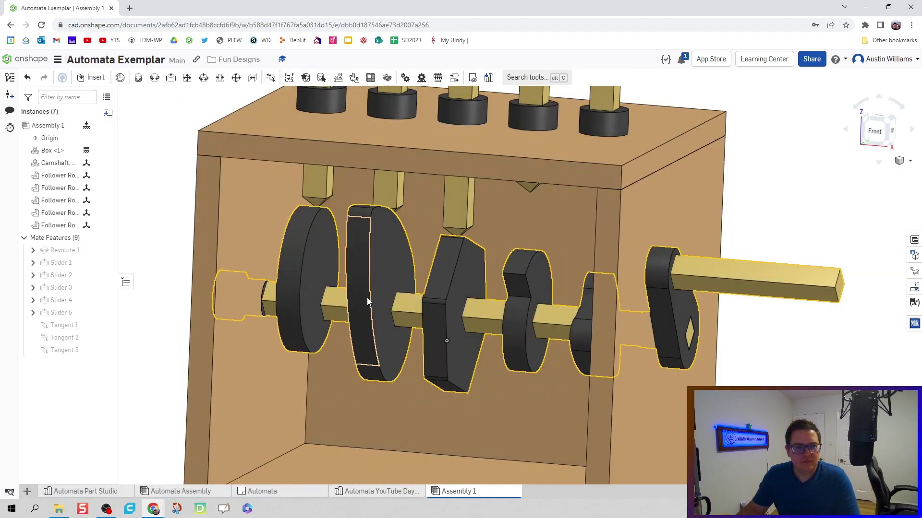
scroll(368, 288, "down", 3)
right_click_drag(371, 275, 407, 258)
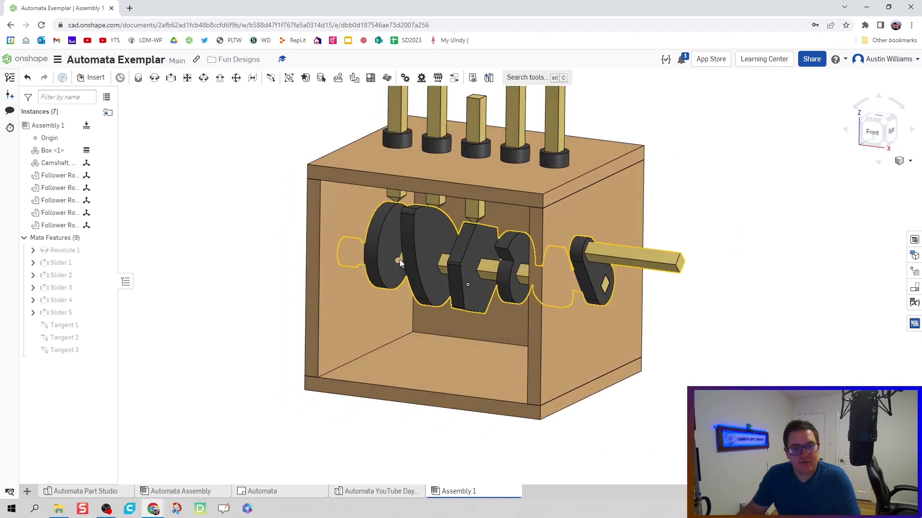
scroll(455, 269, "up", 3)
scroll(131, 294, "down", 2)
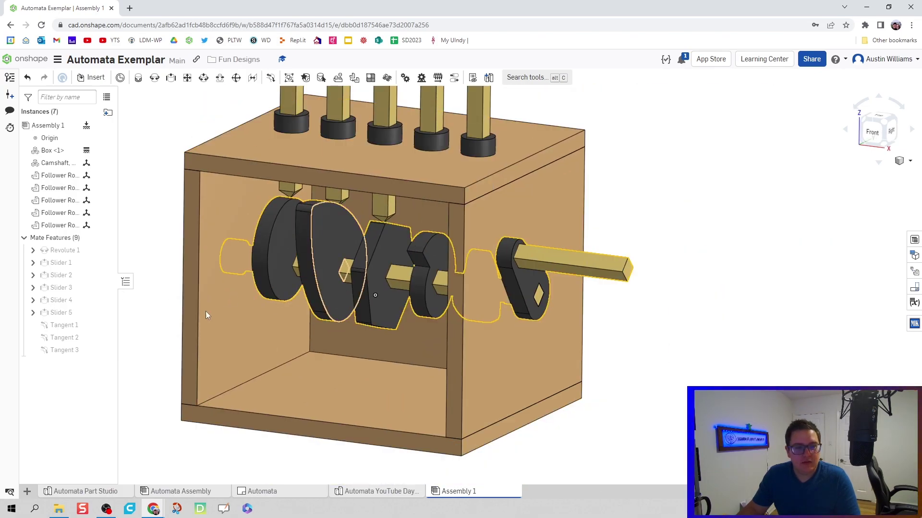
right_click(58, 253)
left_click(103, 359)
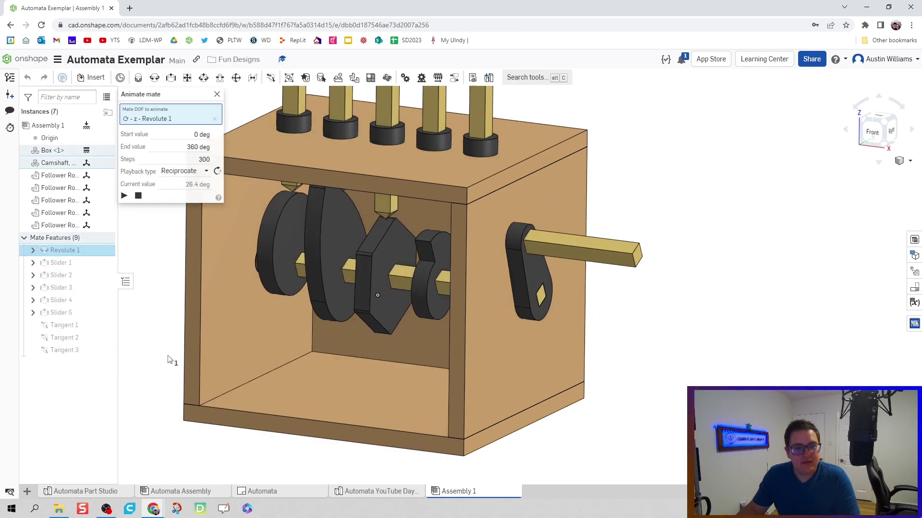
middle_click_drag(172, 360, 215, 378)
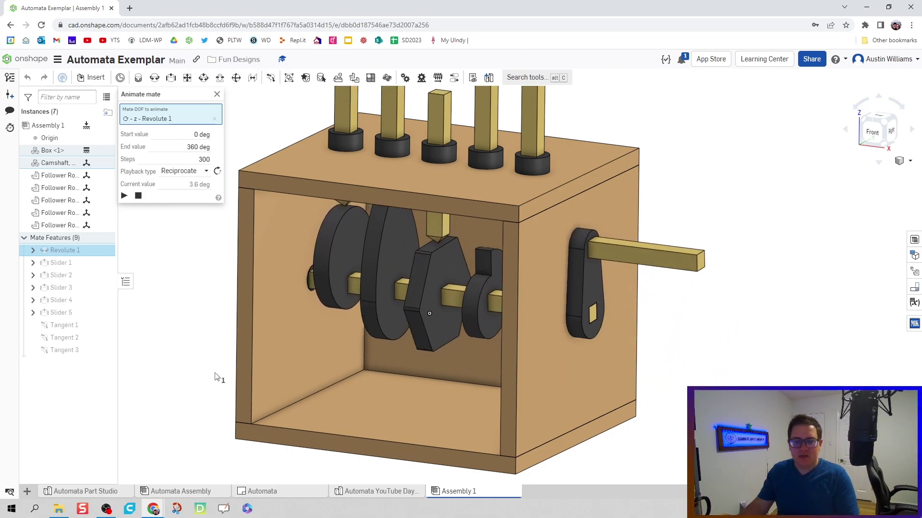
Stop the camshaft animation and inspect the cams from the front view and from above
left_click(217, 94)
key("shift+1")
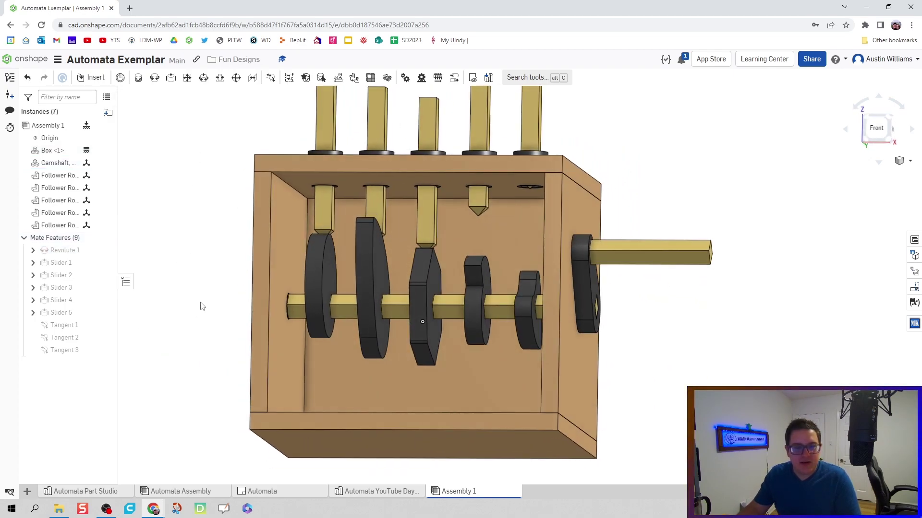
scroll(413, 262, "up", 5)
left_click(410, 255)
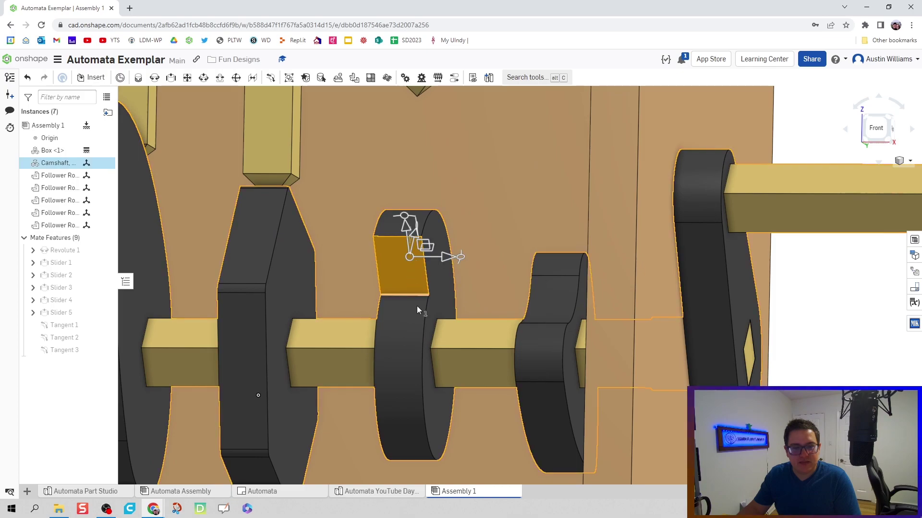
right_click_drag(417, 307, 413, 171)
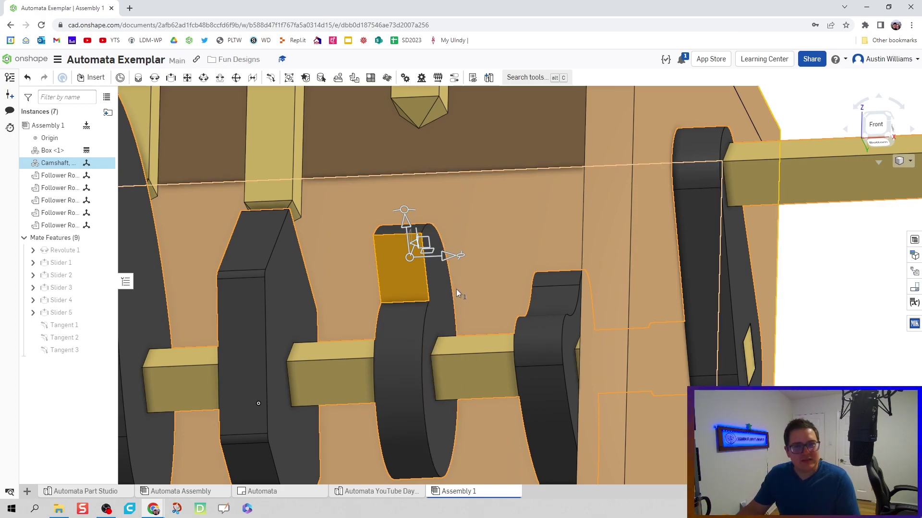
scroll(456, 289, "down", 3)
Return to the front view and drag the fifth follower rod up above its bushing
left_click(841, 339)
key("shift+1")
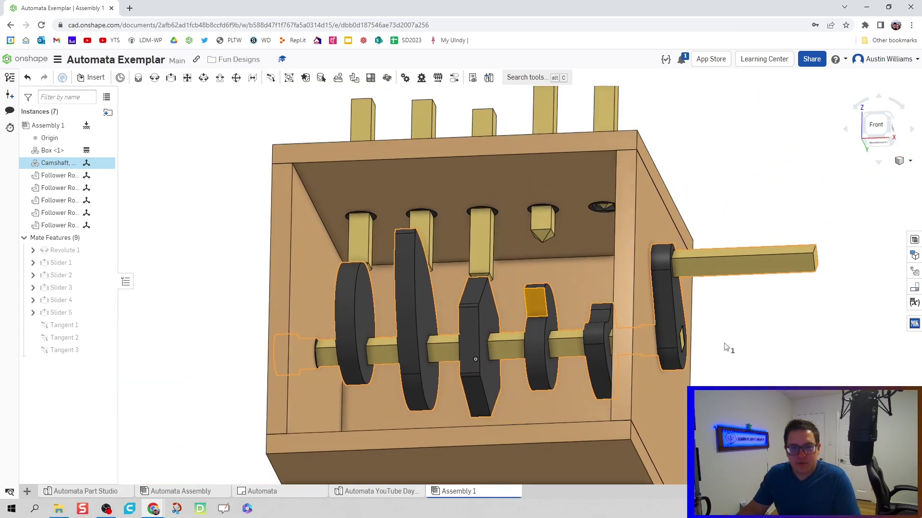
middle_click_drag(600, 267, 557, 205)
left_click_drag(555, 252, 555, 204)
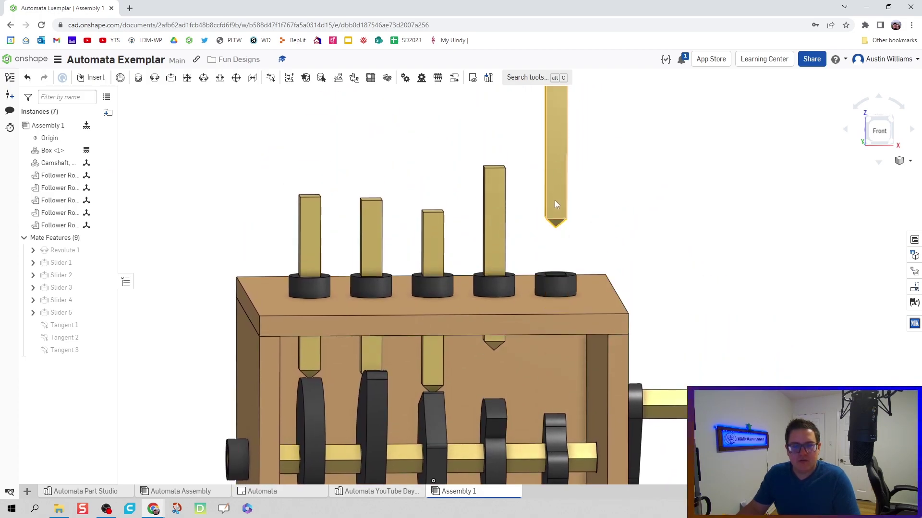
Add a Tangent 4 mate between Follower Rod 5's tip and the fifth cam's face
left_click(270, 79)
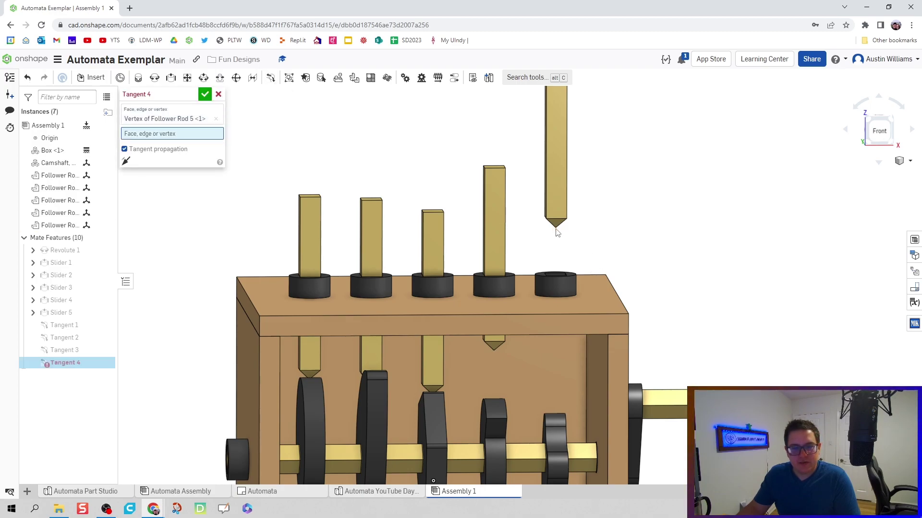
scroll(561, 261, "up", 10)
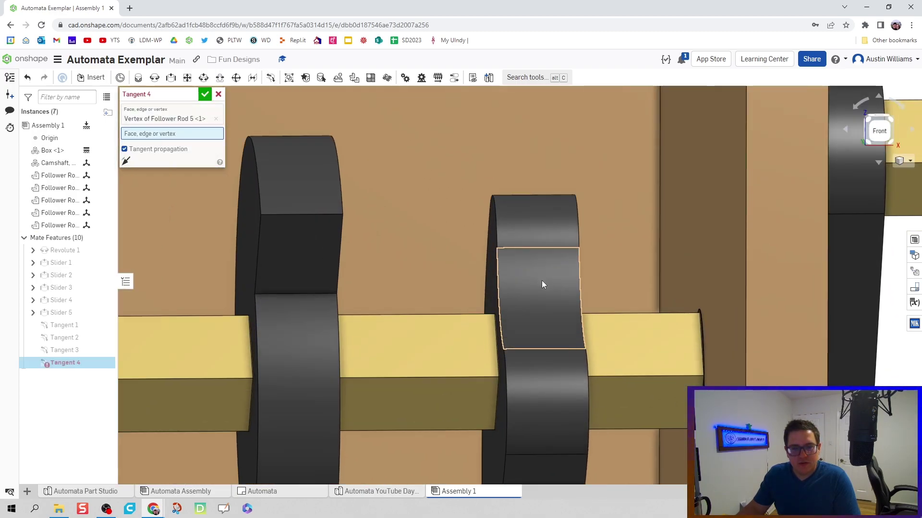
left_click(540, 289)
scroll(540, 290, "down", 10)
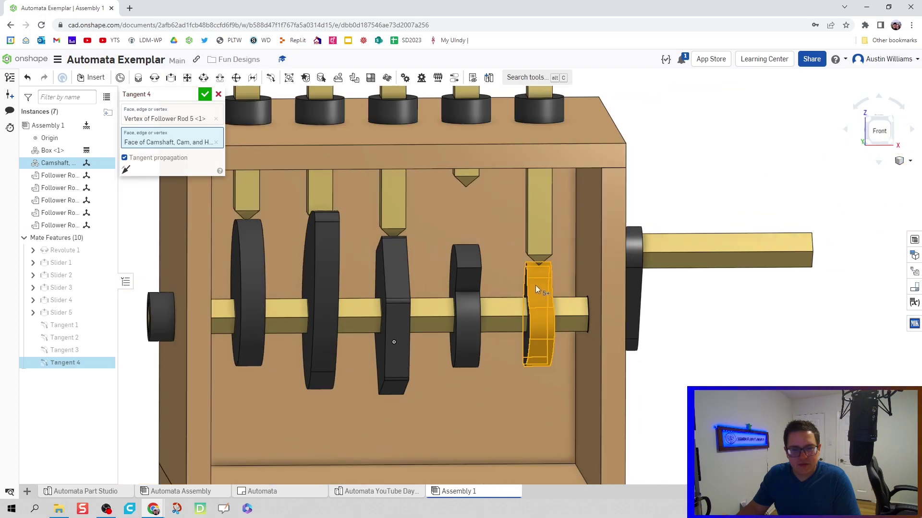
left_click(205, 94)
Fit the assembly in view and animate Revolute 1 again, with all five rods riding their cams
key("f")
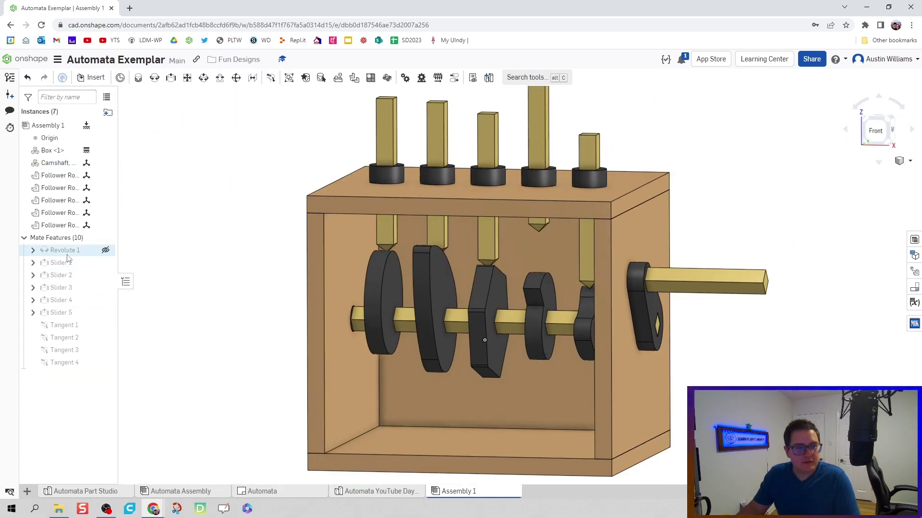
right_click(68, 255)
left_click(101, 361)
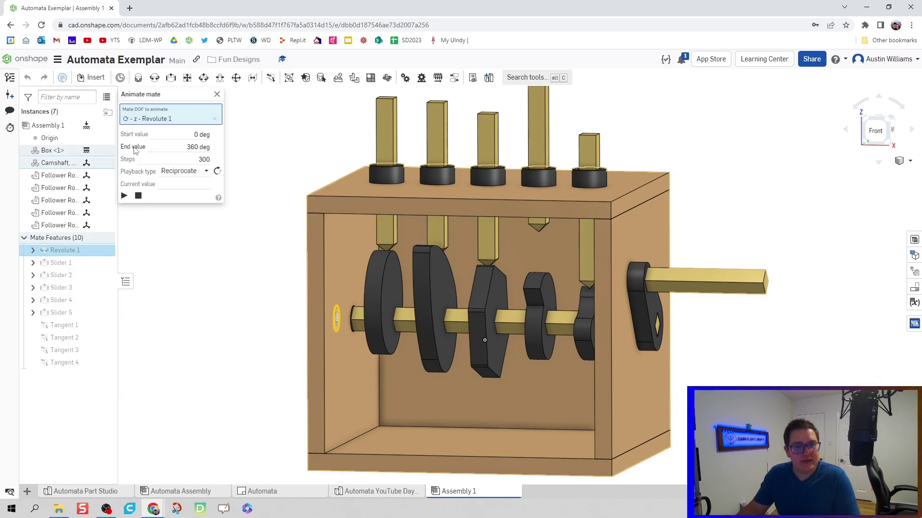
left_click_drag(118, 203, 119, 203)
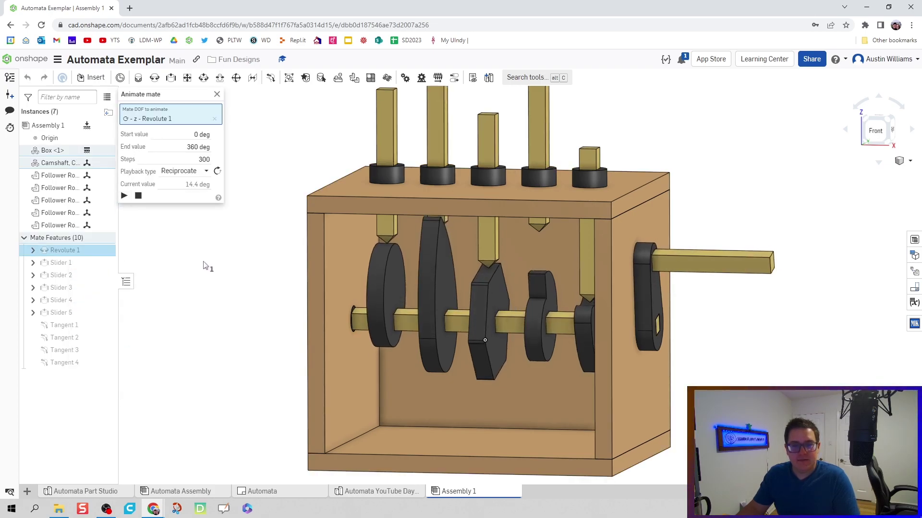